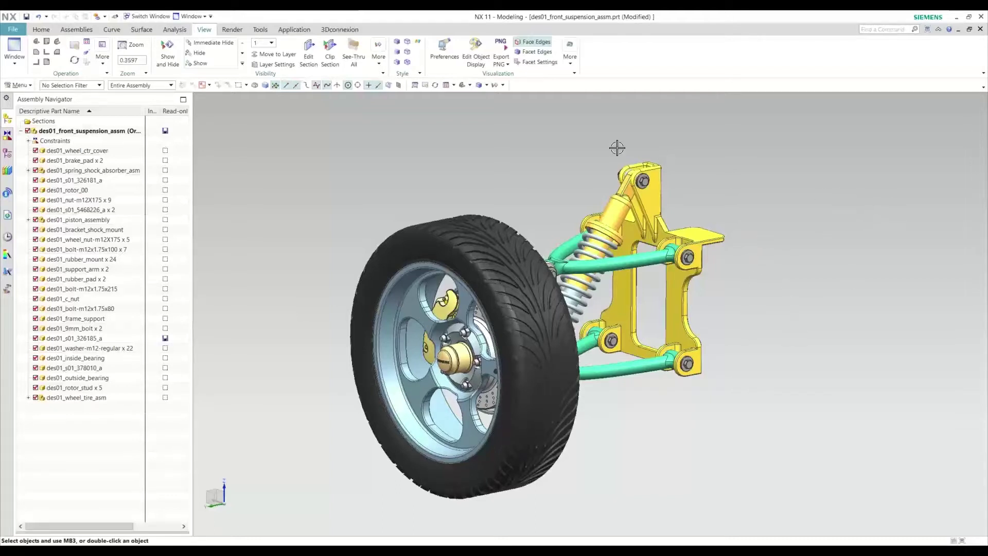
# - Zoom and orbit the view around the top shock mount
pyautogui.scroll(3, 618, 149)
pyautogui.scroll(2, 534, 209)
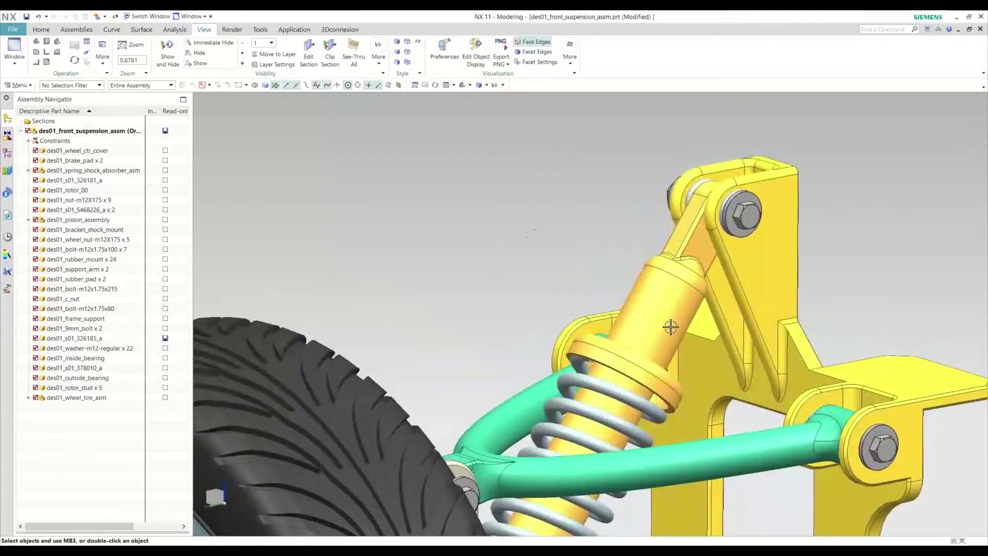
pyautogui.scroll(-2, 731, 142)
pyautogui.scroll(3, 536, 122)
pyautogui.scroll(2, 533, 219)
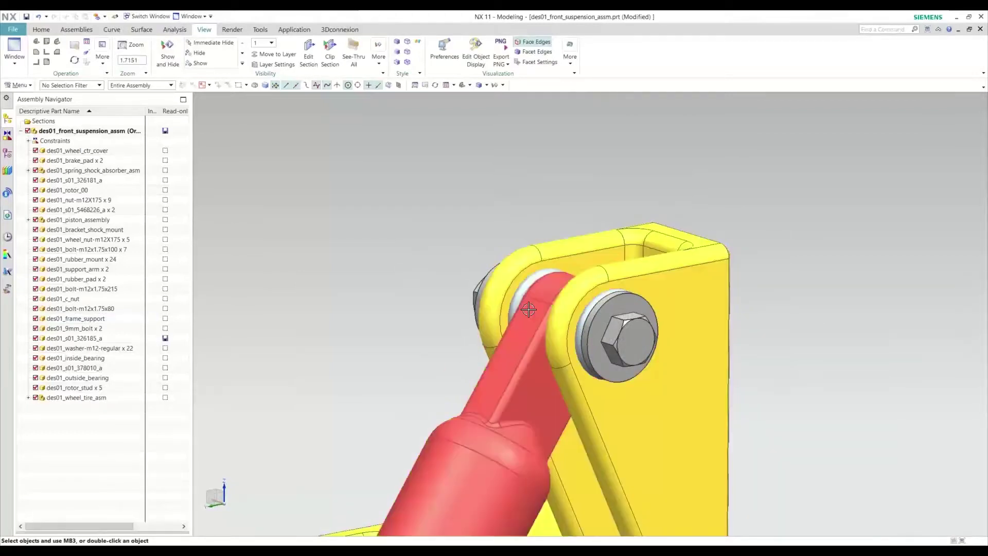
pyautogui.moveTo(515, 355); pyautogui.dragTo(523, 302, button='middle')
pyautogui.scroll(-7, 435, 288)
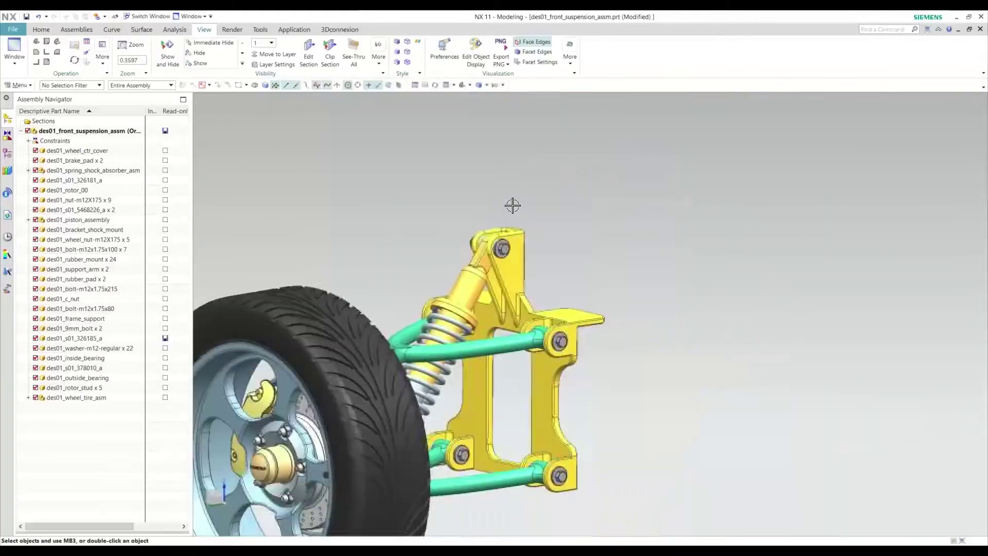
pyautogui.scroll(-3, 513, 206)
pyautogui.scroll(4, 535, 223)
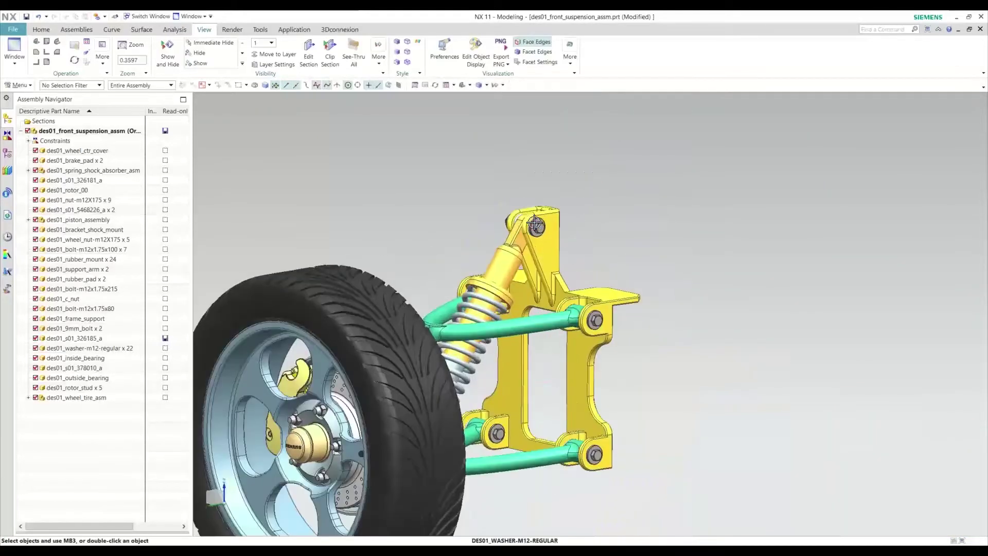
pyautogui.scroll(-1, 631, 213)
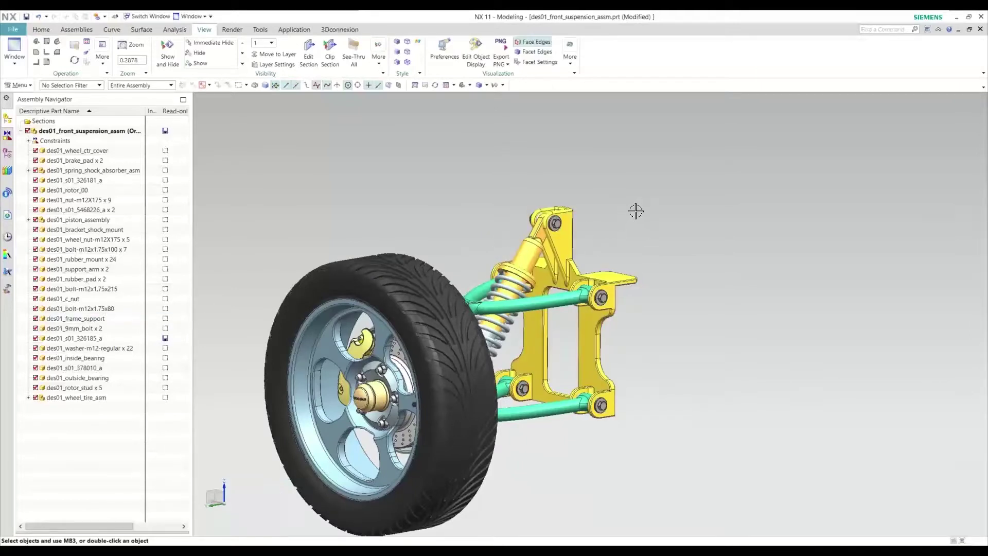
# - Set the rotation reference to the frame support top edge's end point, orbit about it, then restore the default view
pyautogui.rightClick(662, 165)
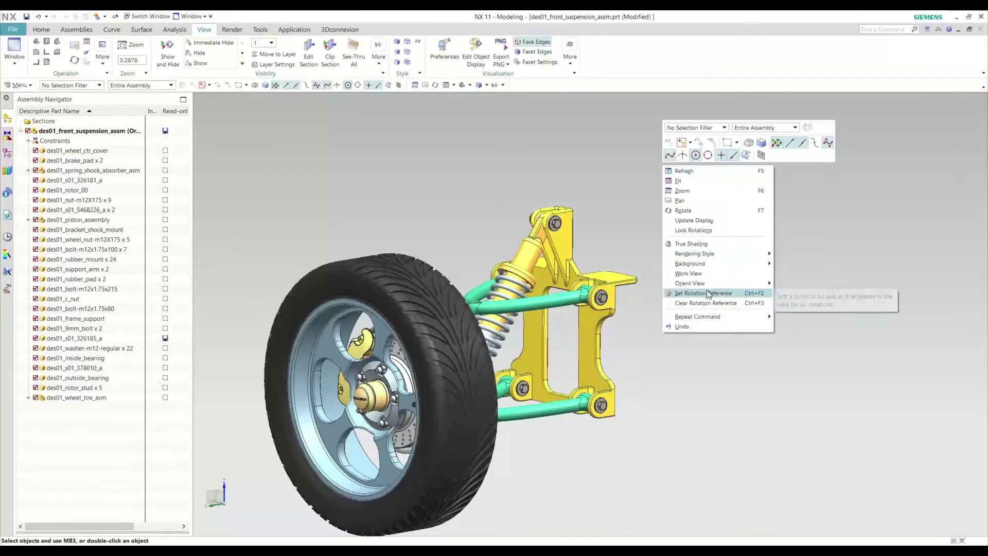
pyautogui.click(740, 294)
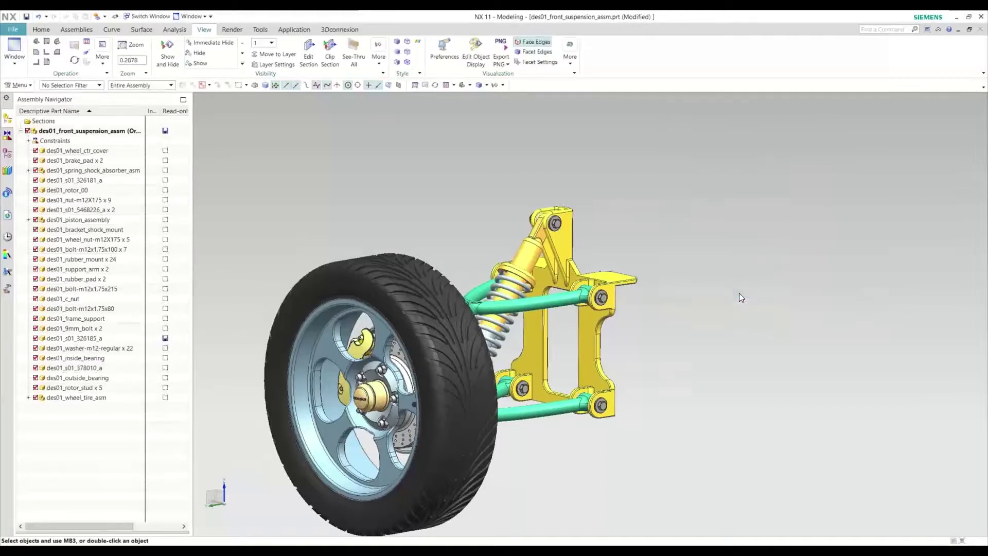
pyautogui.click(563, 206)
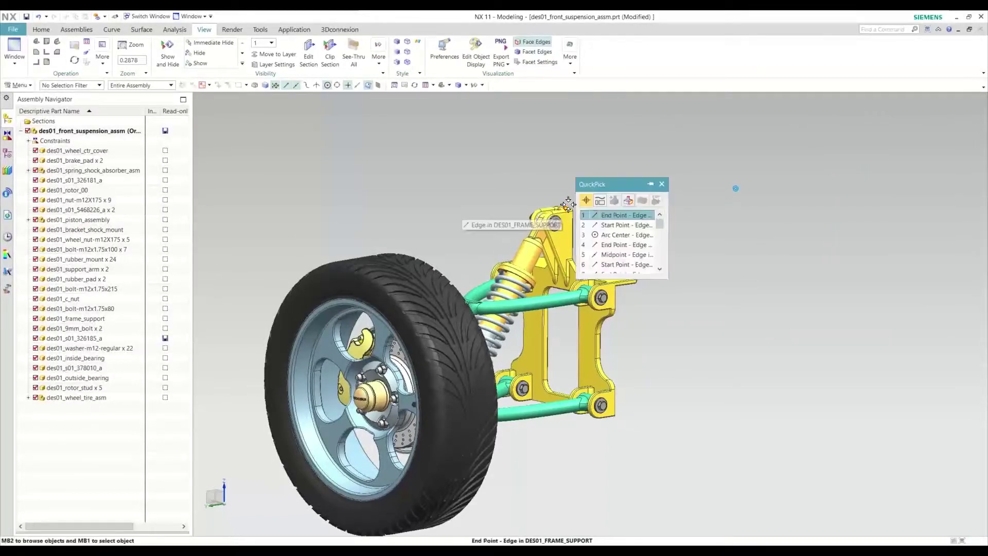
pyautogui.click(612, 213)
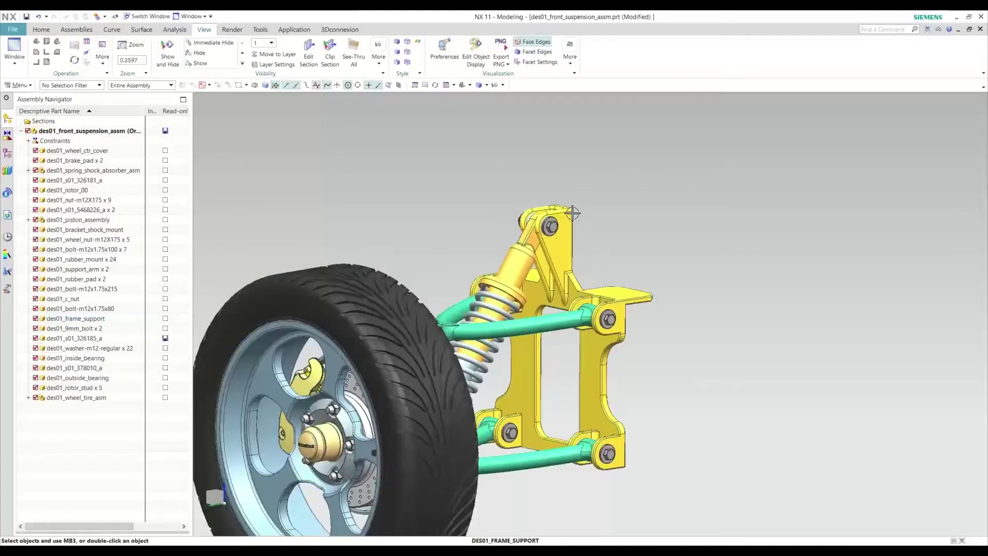
pyautogui.scroll(3, 572, 212)
pyautogui.moveTo(571, 212)
pyautogui.mouseDown(button='middle')
pyautogui.moveTo(601, 170)
pyautogui.moveTo(585, 211)
pyautogui.moveTo(605, 225)
pyautogui.moveTo(573, 226)
pyautogui.mouseUp(button='middle')
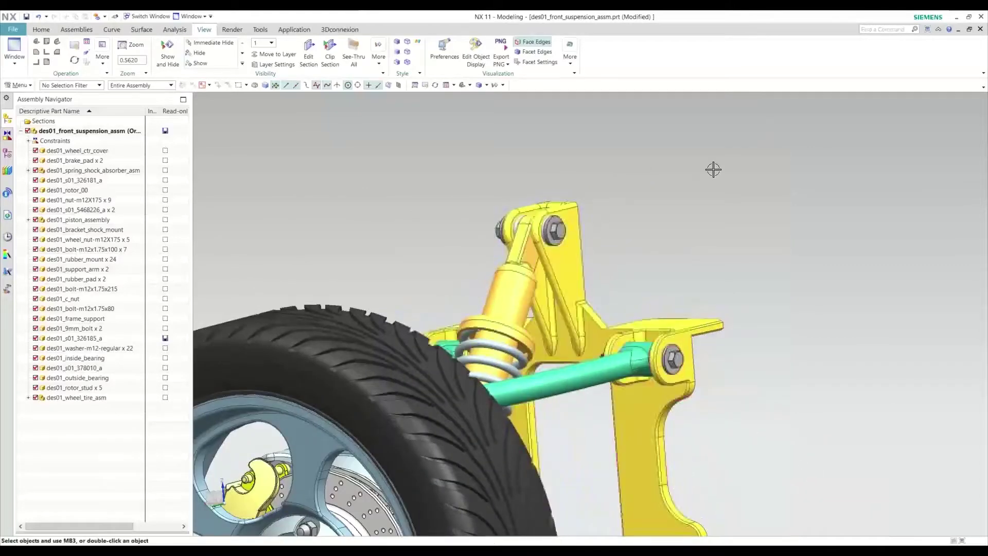
pyautogui.press('End')
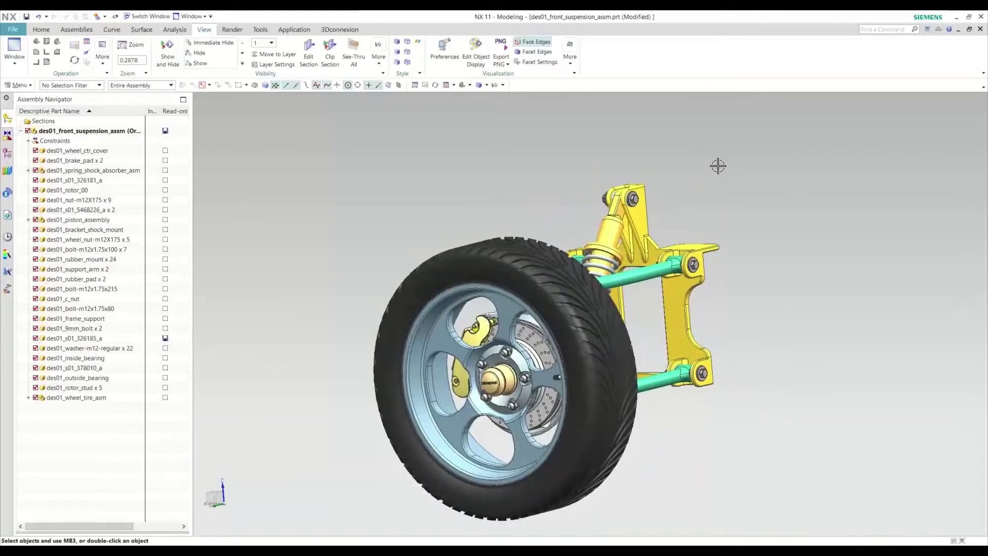
pyautogui.moveTo(636, 245); pyautogui.dragTo(587, 432, button='middle')
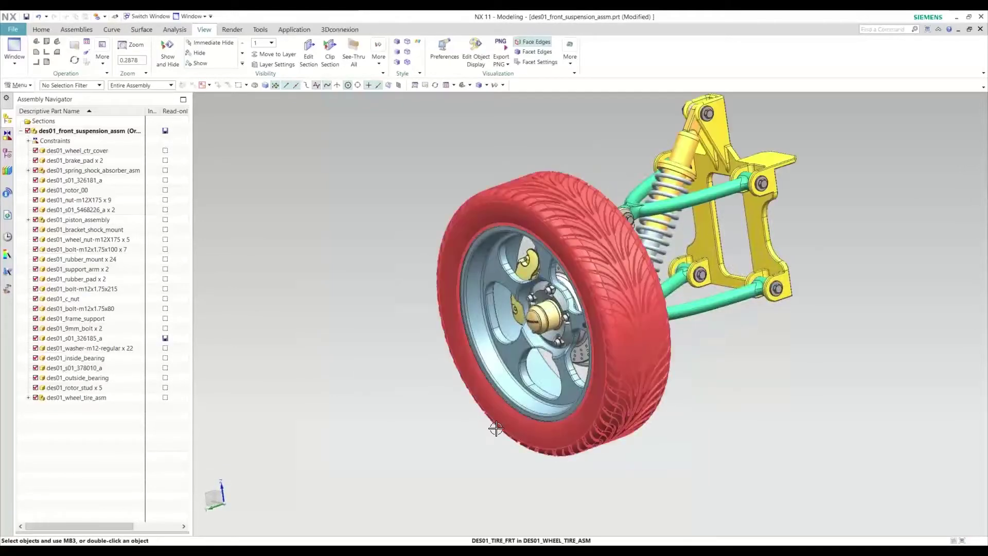
pyautogui.scroll(1, 538, 335)
pyautogui.scroll(2, 538, 335)
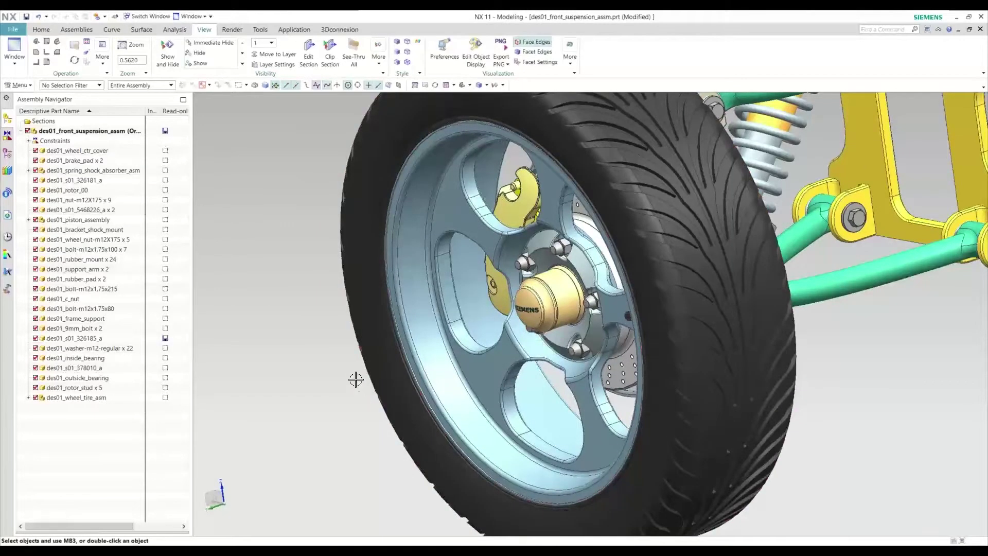
pyautogui.scroll(-1, 352, 377)
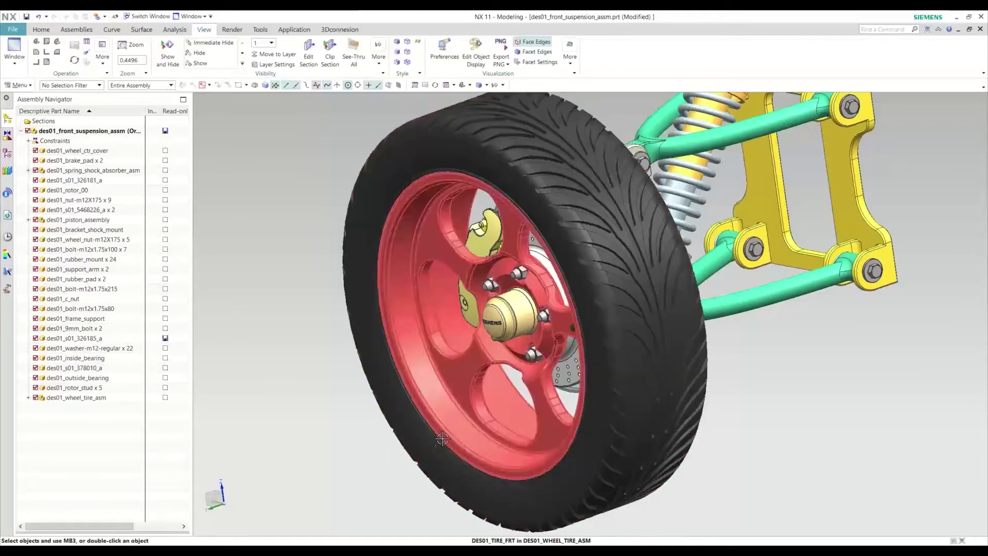
pyautogui.moveTo(443, 439); pyautogui.dragTo(464, 462, button='middle')
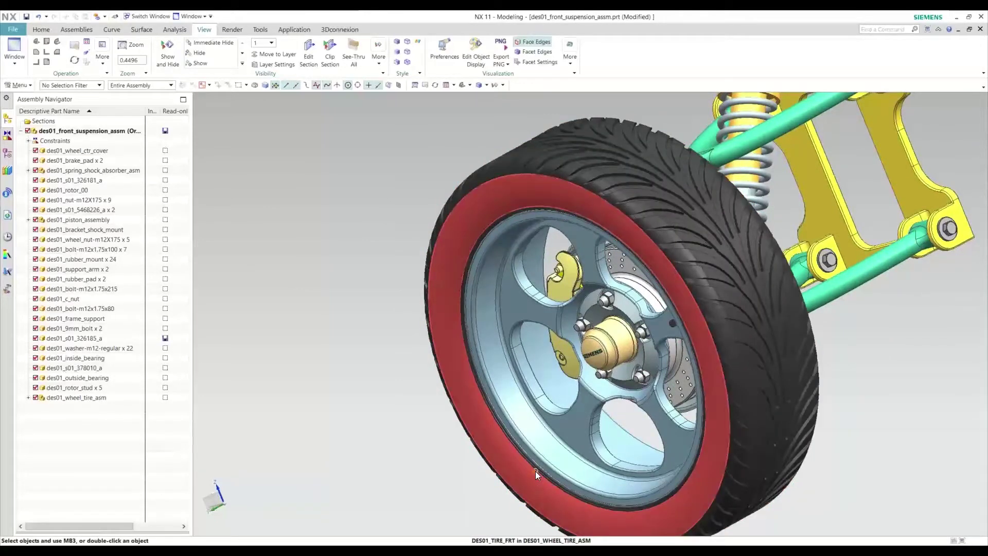
pyautogui.moveTo(535, 472); pyautogui.dragTo(550, 454, button='middle')
pyautogui.scroll(-5, 650, 317)
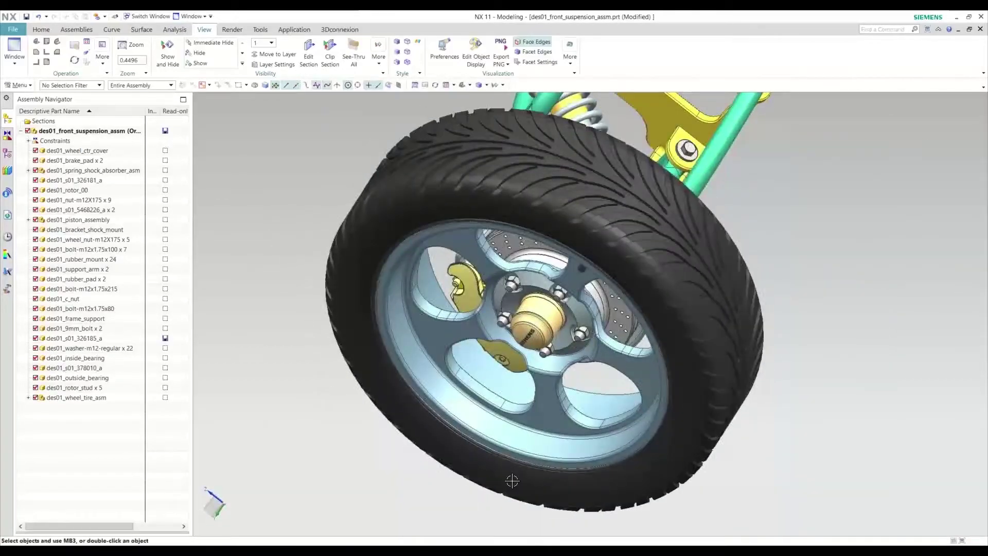
pyautogui.moveTo(650, 317); pyautogui.dragTo(587, 201, button='middle')
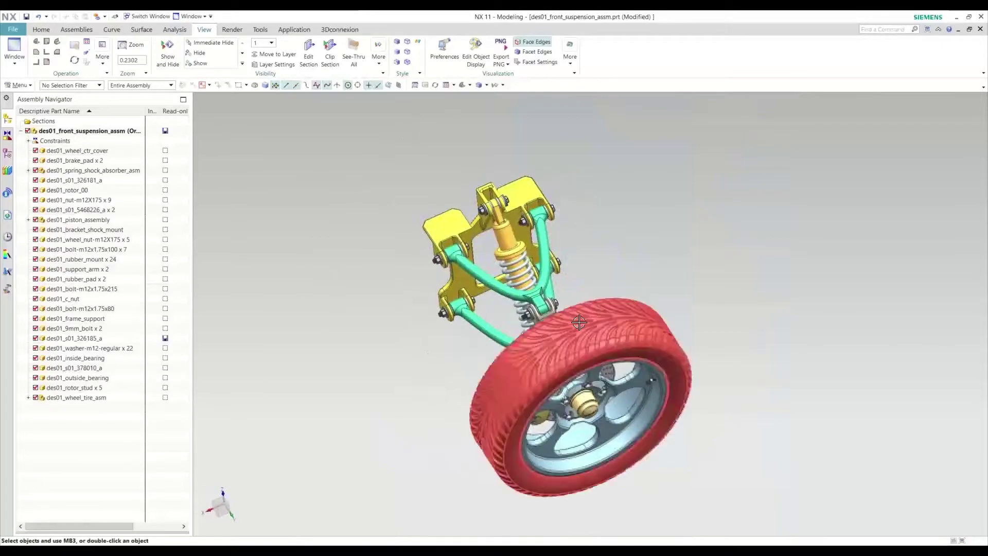
pyautogui.scroll(8, 442, 315)
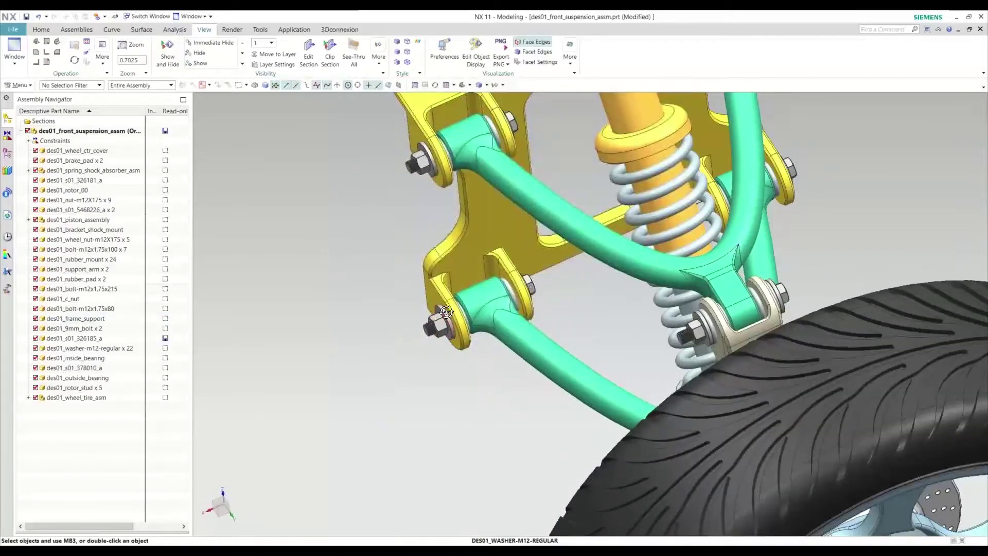
pyautogui.moveTo(441, 315); pyautogui.dragTo(465, 302, button='middle')
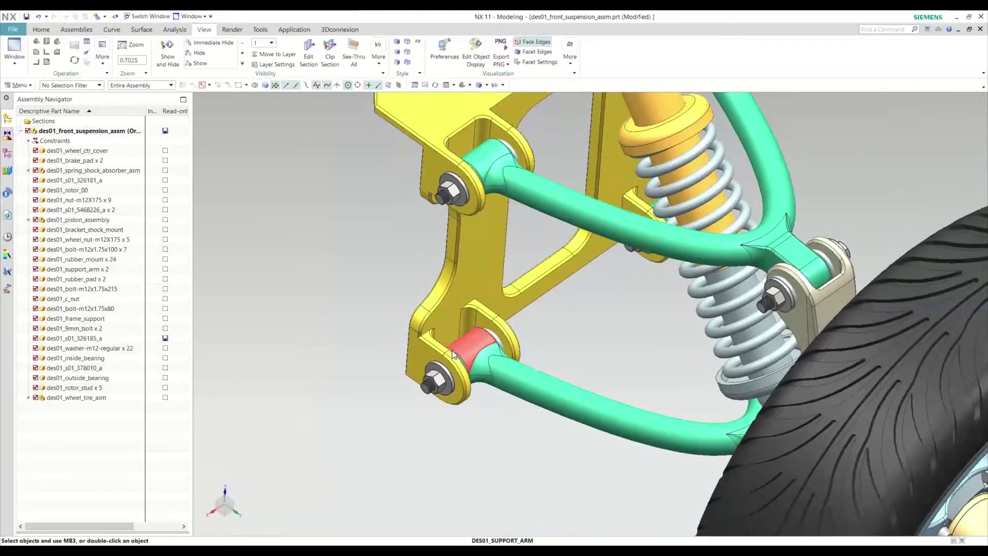
pyautogui.moveTo(452, 350)
pyautogui.mouseDown(button='middle')
pyautogui.moveTo(474, 345)
pyautogui.moveTo(448, 342)
pyautogui.mouseUp(button='middle')
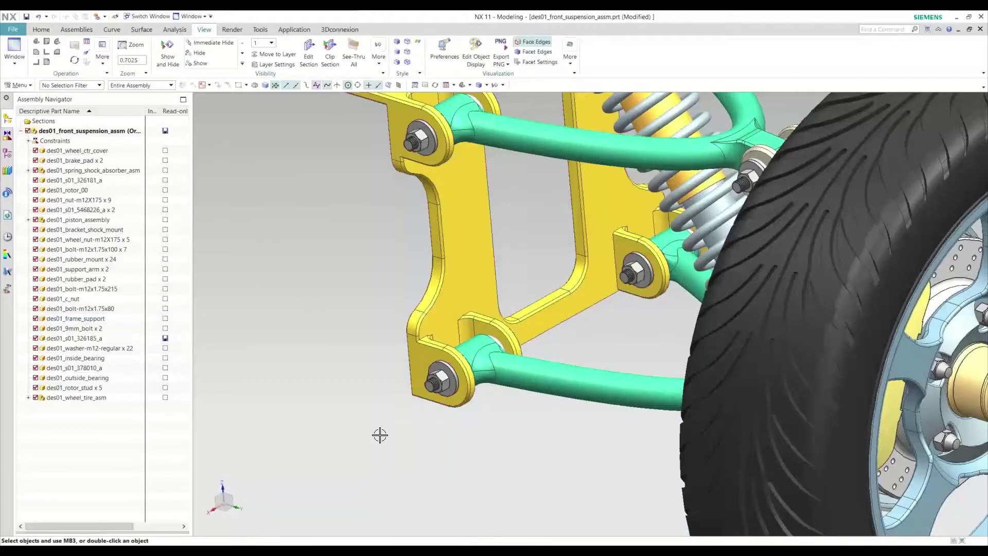
pyautogui.scroll(-2, 380, 435)
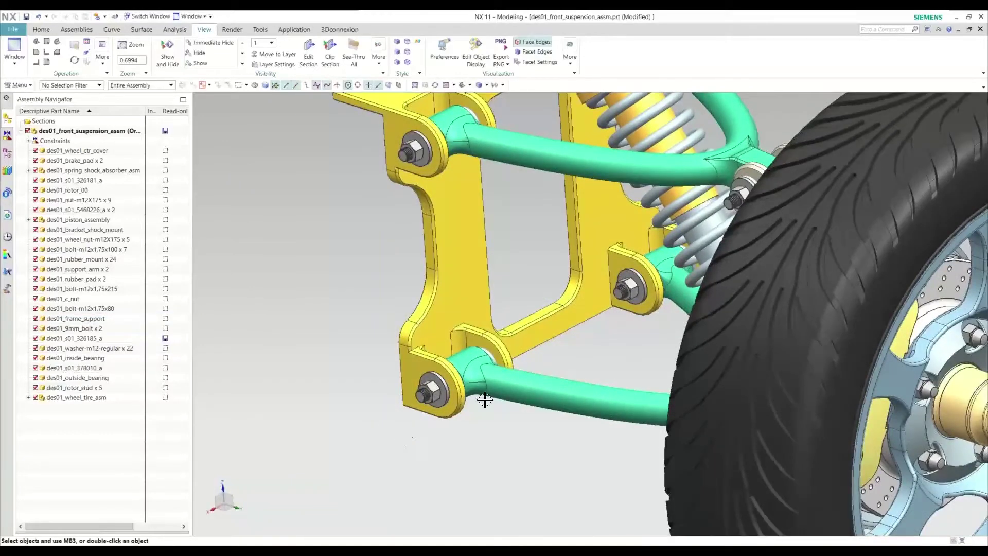
pyautogui.scroll(-3, 538, 352)
pyautogui.moveTo(655, 330); pyautogui.dragTo(613, 376, button='middle')
pyautogui.scroll(2, 399, 303)
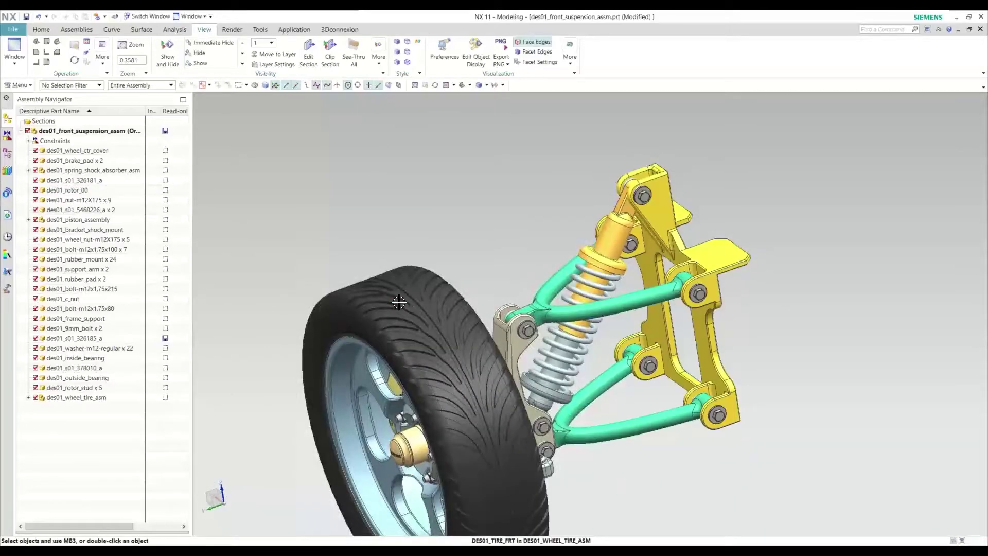
pyautogui.moveTo(399, 302); pyautogui.dragTo(459, 199, button='middle')
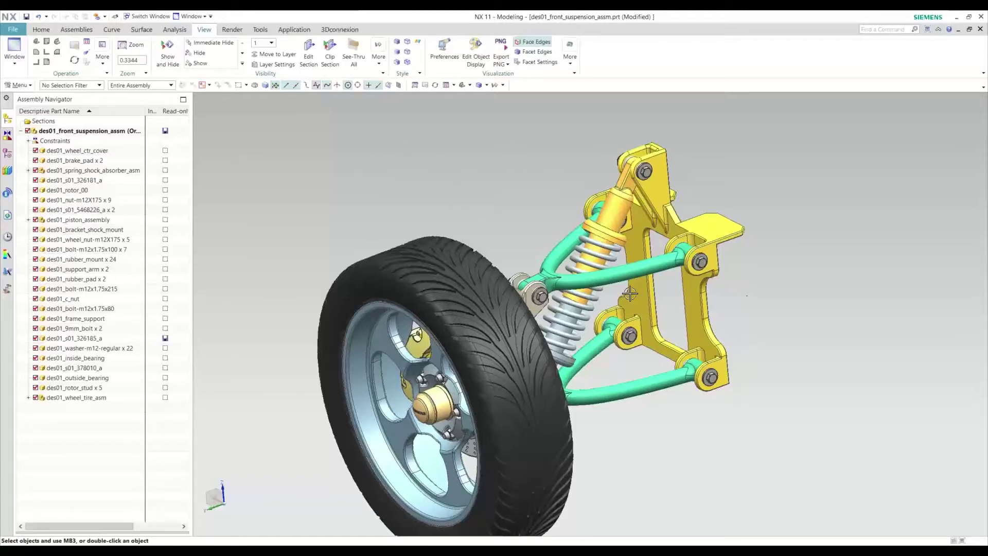
# - Select the wheel rim, bracket_shock_mount and upper shock absorber case together
pyautogui.moveTo(593, 414); pyautogui.dragTo(515, 277, button='middle')
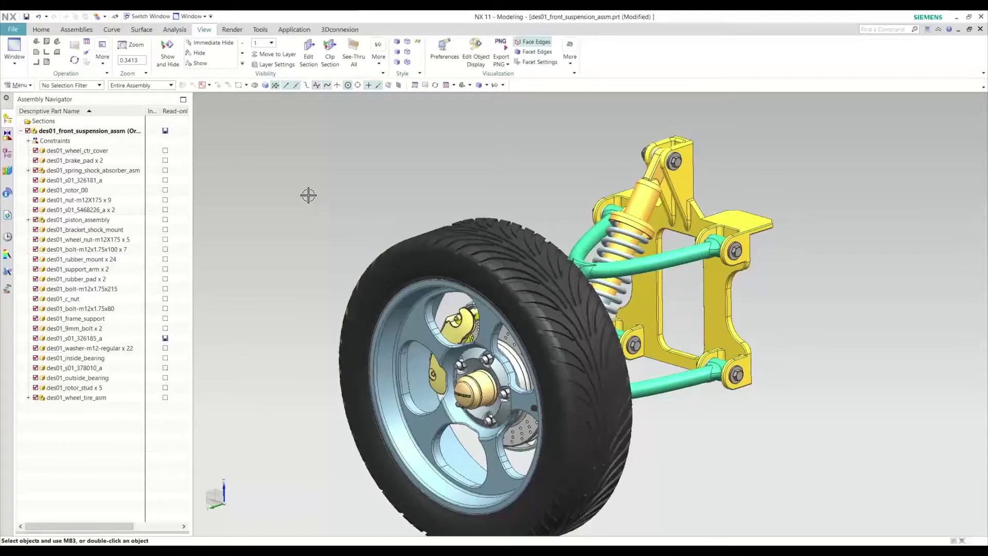
pyautogui.click(414, 336)
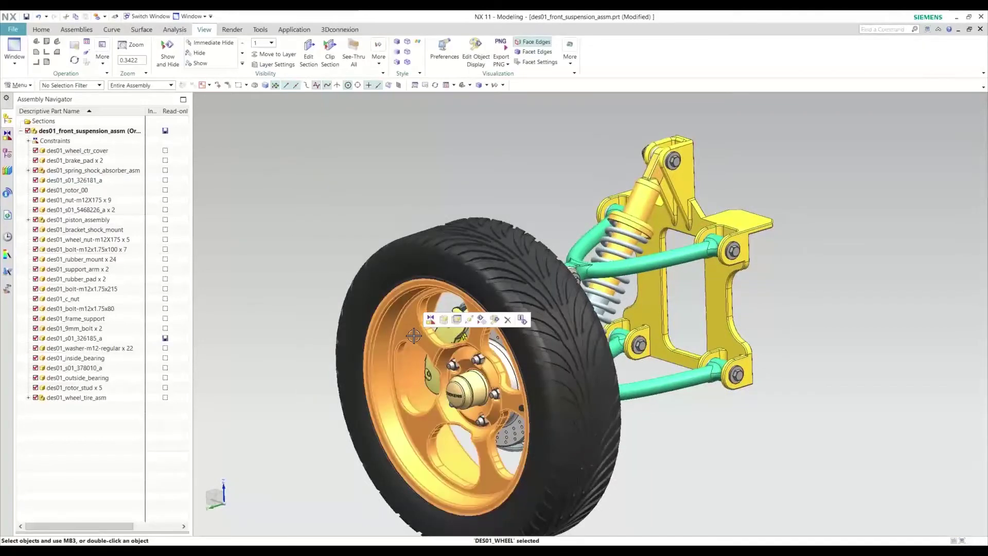
pyautogui.click(483, 284)
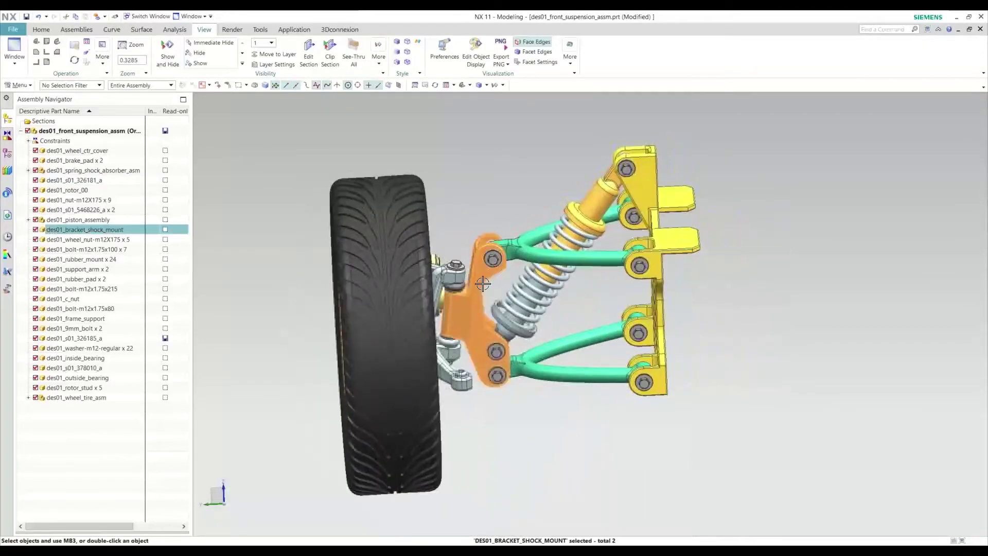
pyautogui.click(592, 201)
pyautogui.moveTo(591, 201); pyautogui.dragTo(573, 184, button='middle')
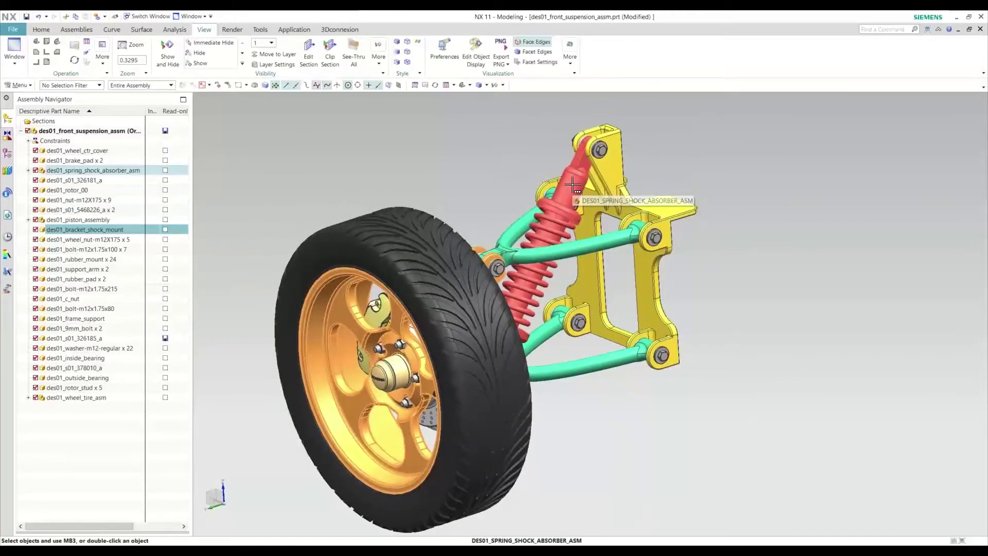
pyautogui.moveTo(572, 183); pyautogui.dragTo(443, 128, button='middle')
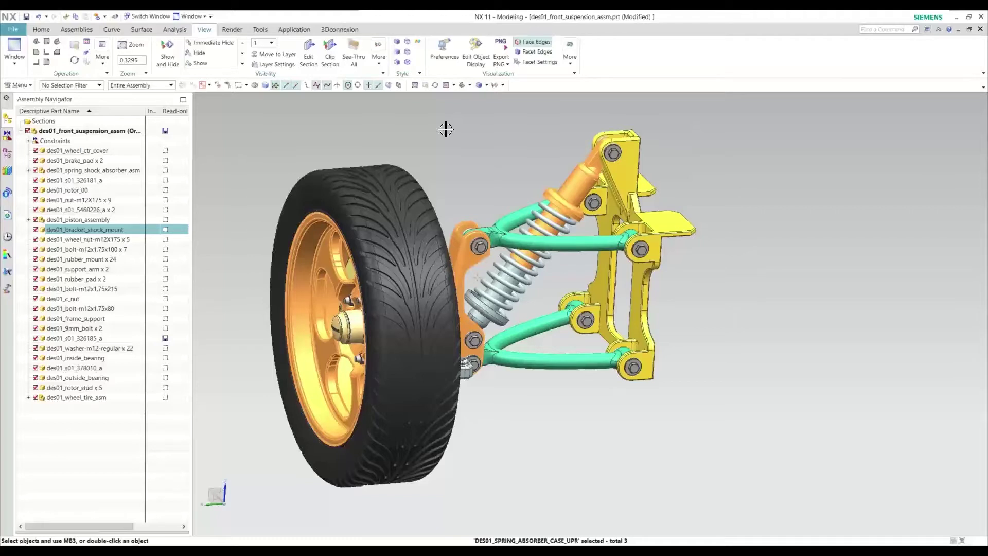
pyautogui.rightClick(584, 181)
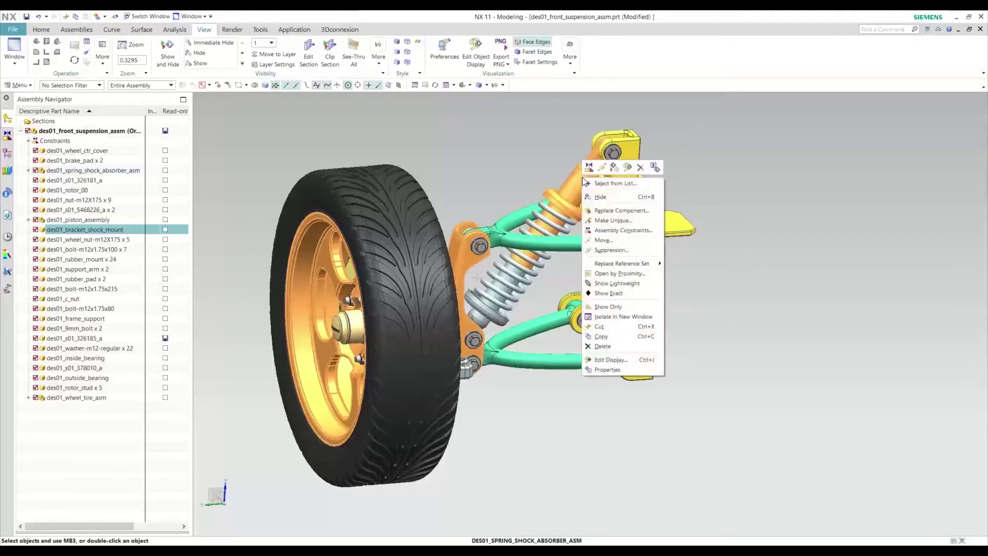
# - Set the selected parts to 50 translucency and accept the performance warning
pyautogui.click(626, 167)
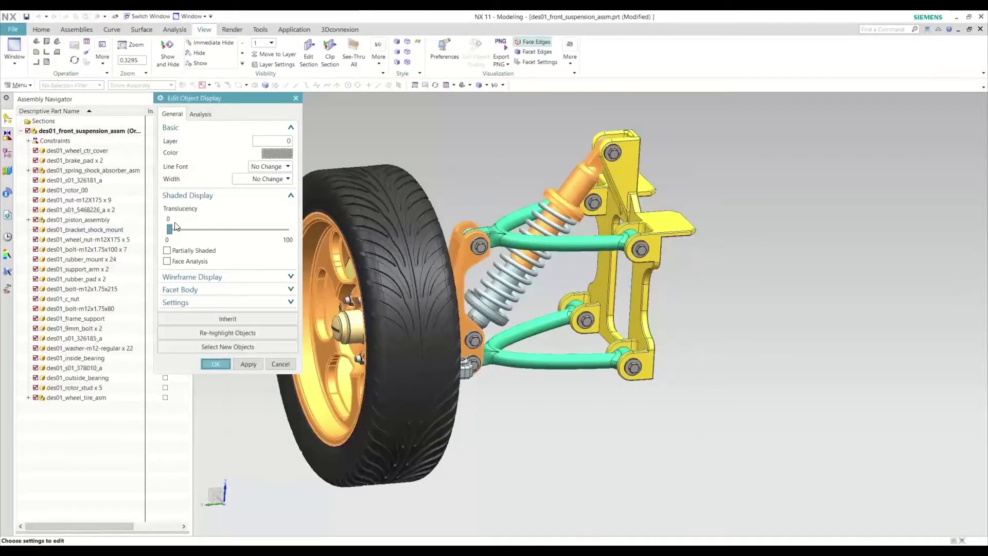
pyautogui.moveTo(175, 227); pyautogui.dragTo(227, 229)
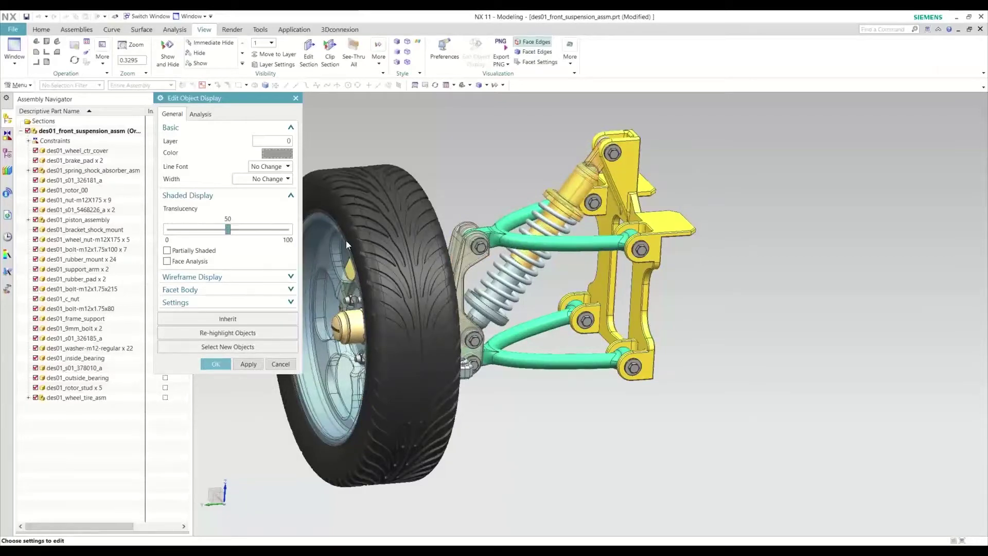
pyautogui.click(220, 367)
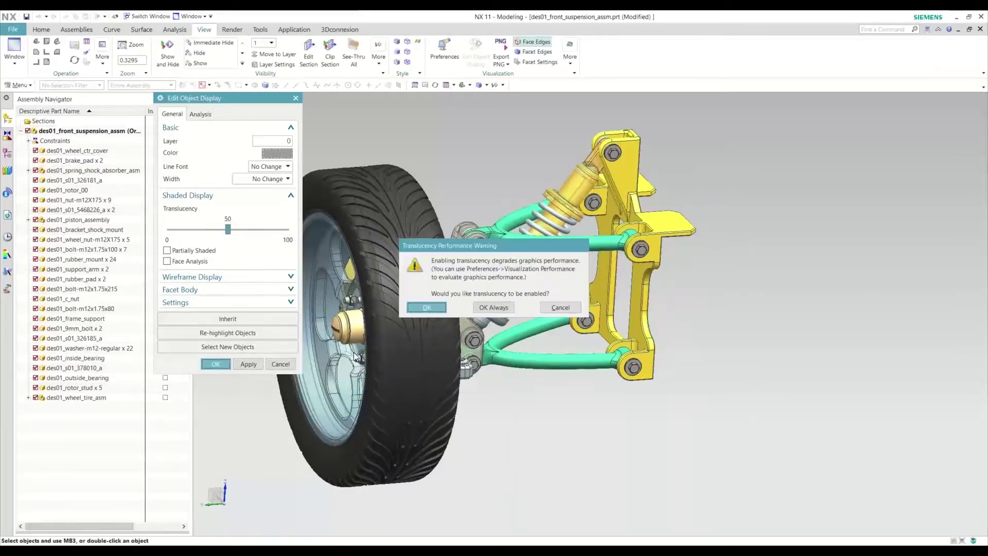
pyautogui.click(433, 308)
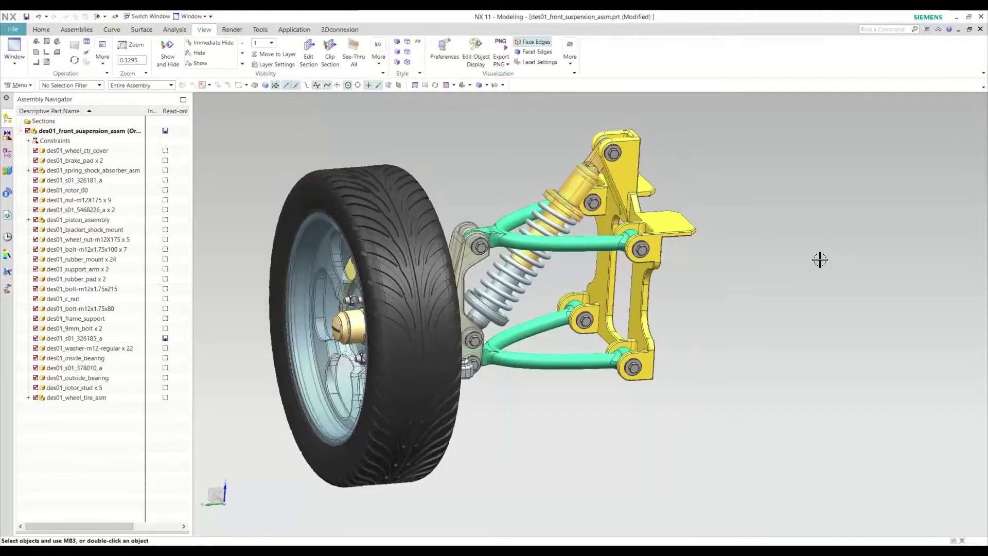
# - Reselect the shock absorber and shock-mount bracket and reapply their translucent display
pyautogui.moveTo(820, 259); pyautogui.dragTo(630, 282, button='middle')
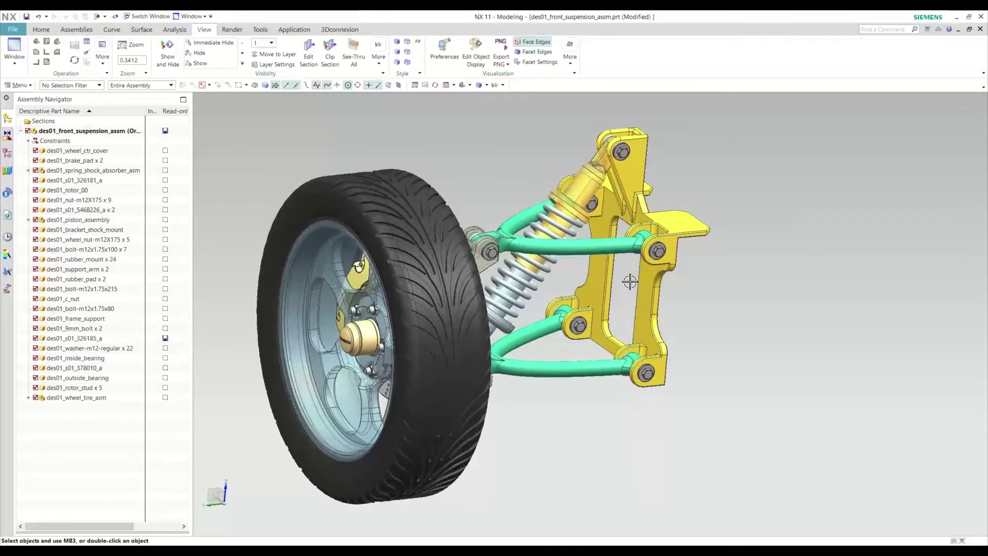
pyautogui.moveTo(630, 281); pyautogui.dragTo(649, 278, button='middle')
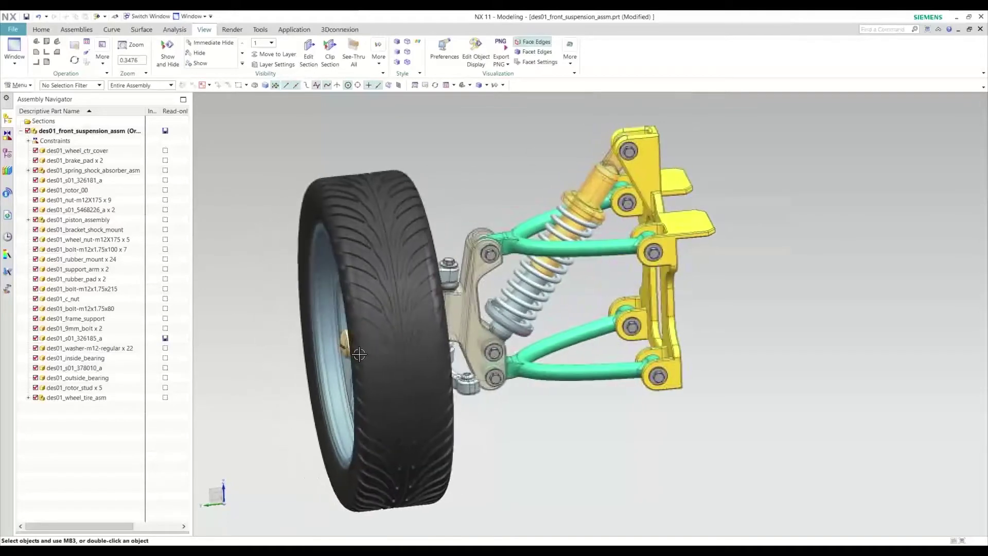
pyautogui.click(594, 181)
pyautogui.click(469, 303)
pyautogui.rightClick(323, 277)
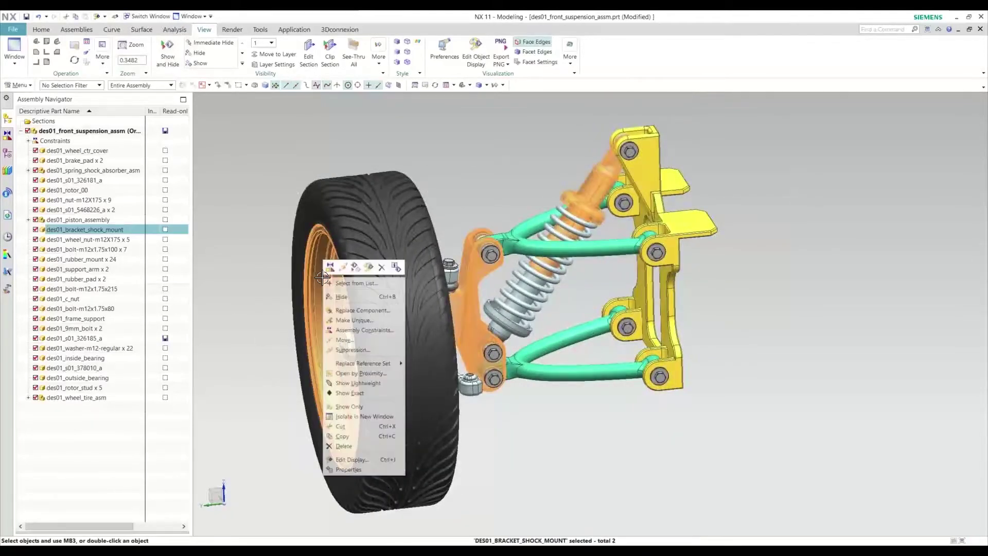
pyautogui.click(369, 267)
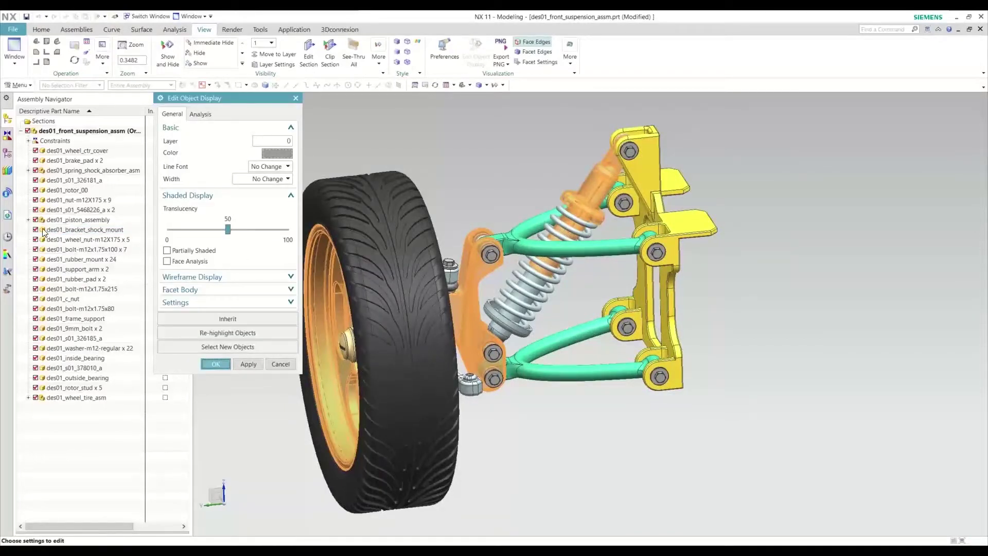
pyautogui.middleClick(433, 163)
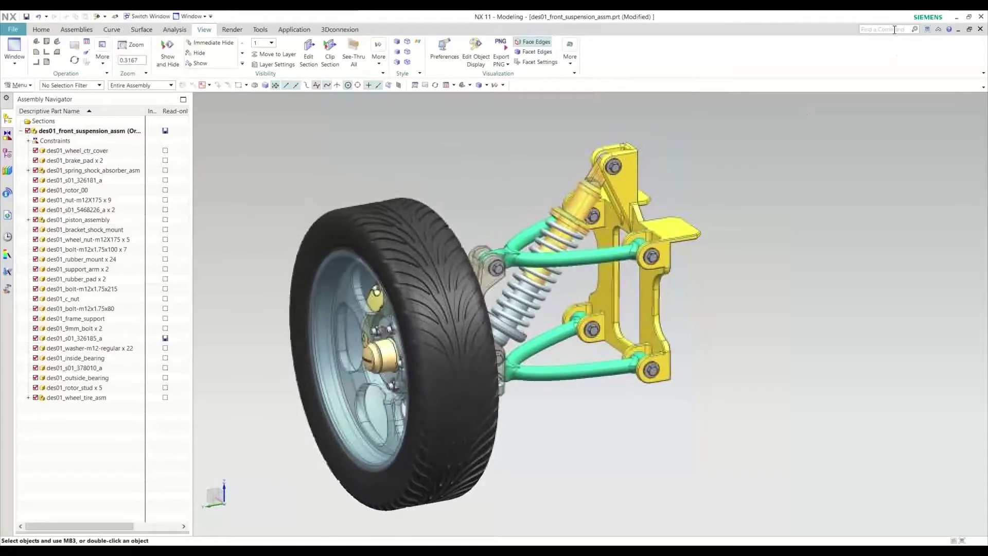
pyautogui.click(894, 30)
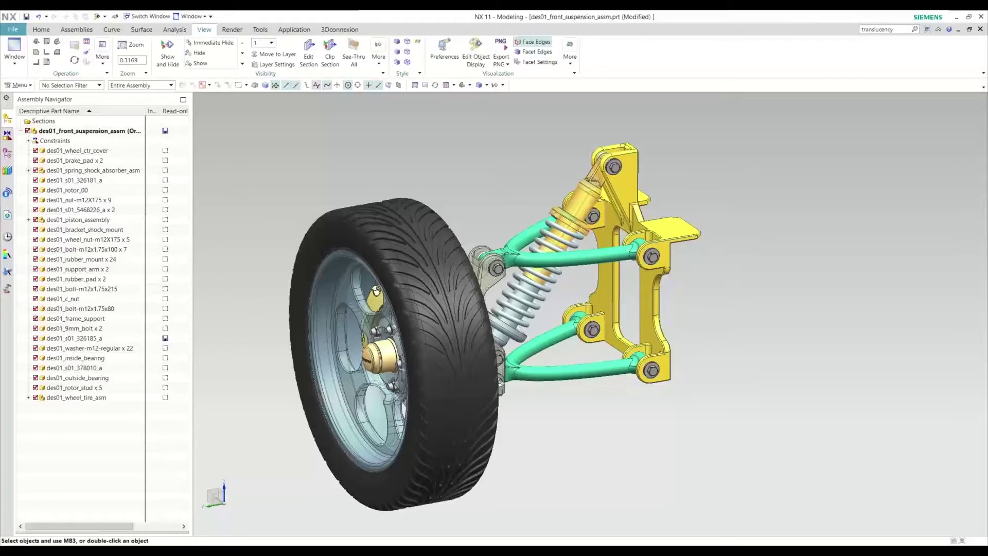
# - Find 'translucency' in Command Finder and toggle Translucency off and back on
pyautogui.press('Return')
pyautogui.moveTo(818, 185)
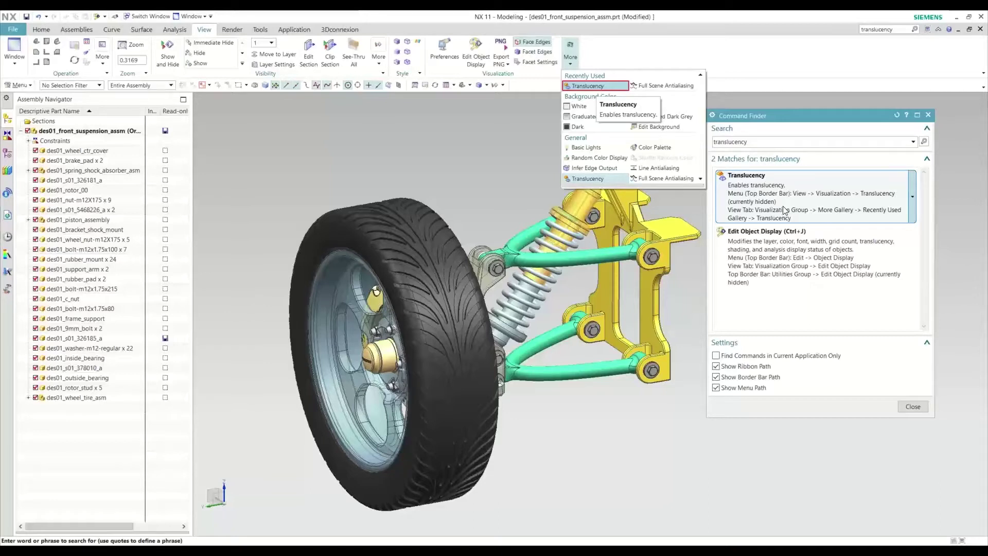
pyautogui.click(571, 58)
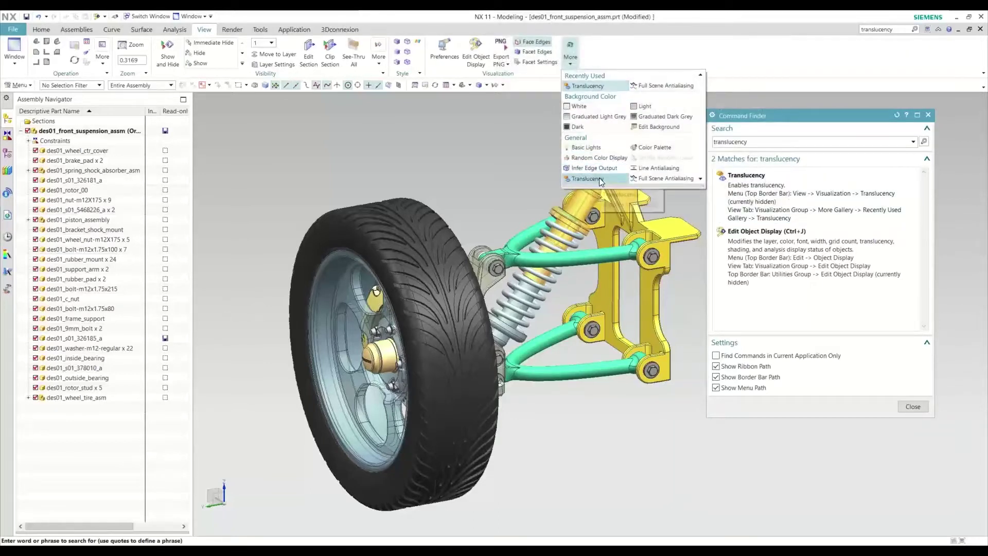
pyautogui.click(599, 177)
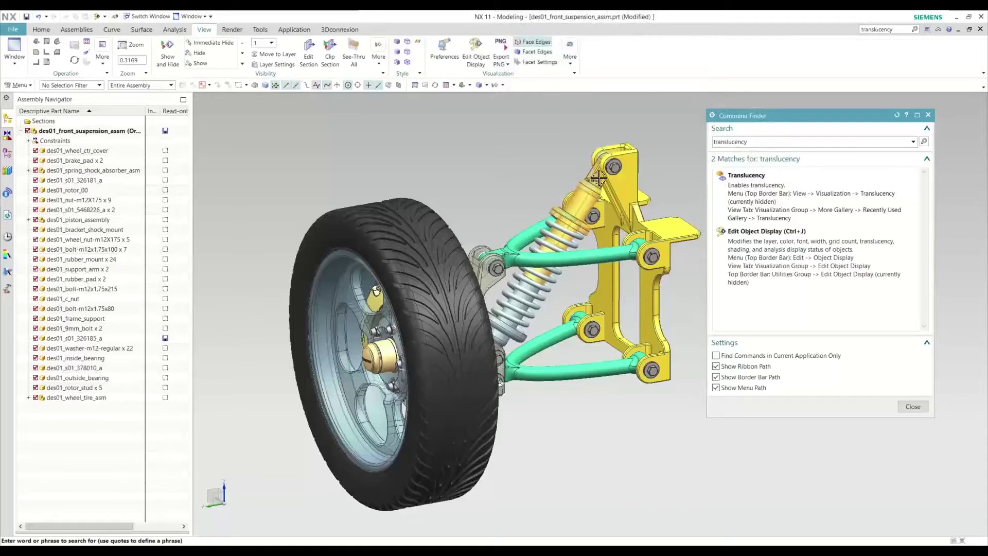
pyautogui.click(570, 59)
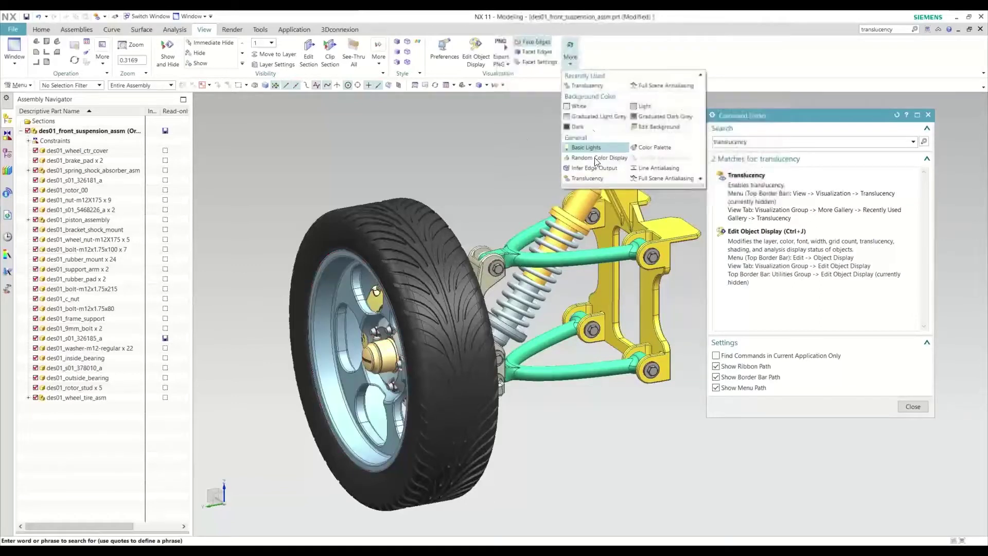
pyautogui.click(592, 181)
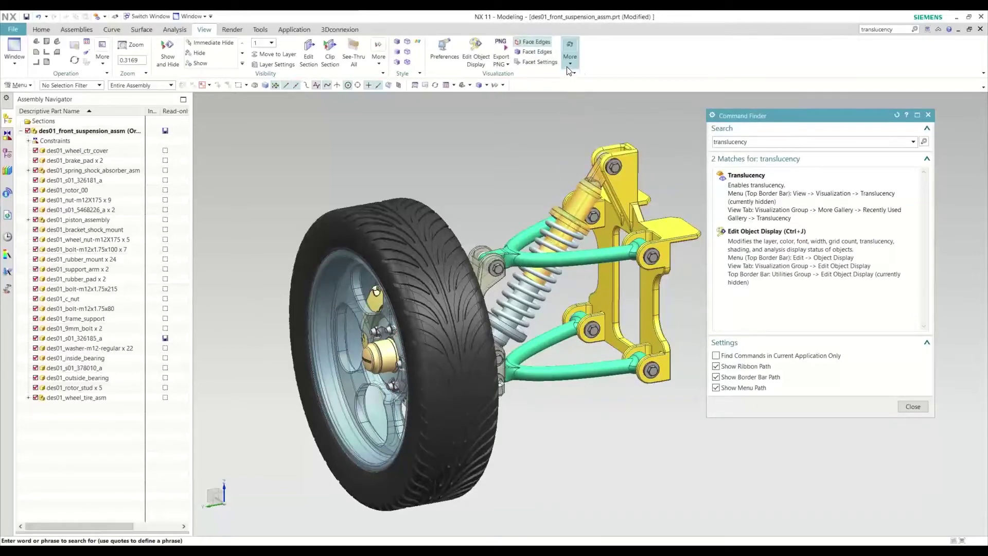
pyautogui.click(929, 116)
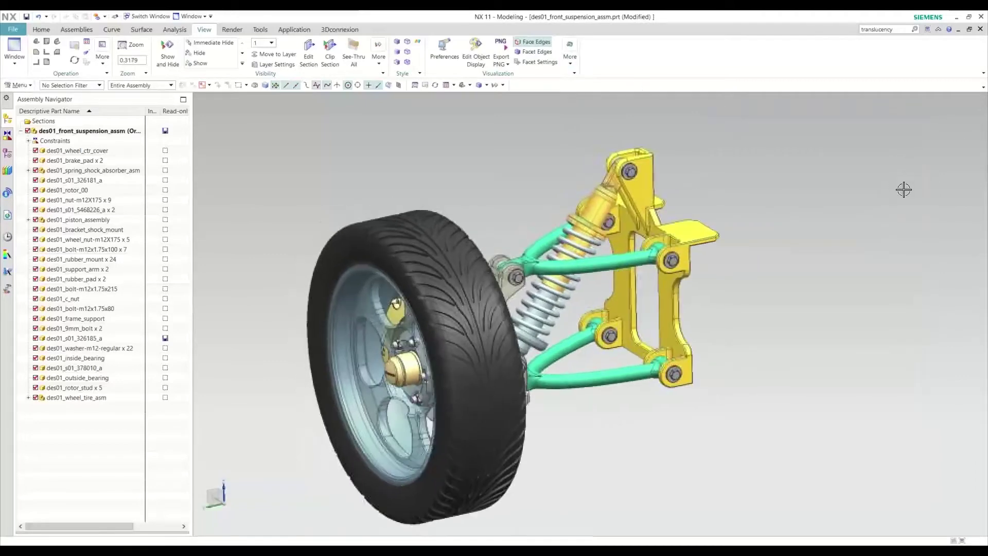
# - Zoom onto the wheel and switch Translucency off so the parts render solid
pyautogui.moveTo(904, 190); pyautogui.dragTo(742, 359, button='middle')
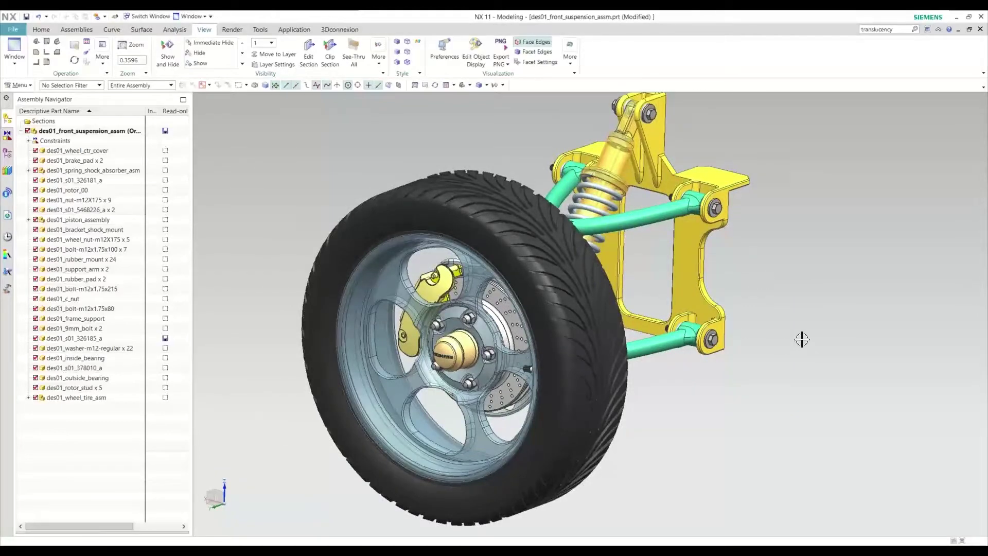
pyautogui.scroll(-5, 484, 350)
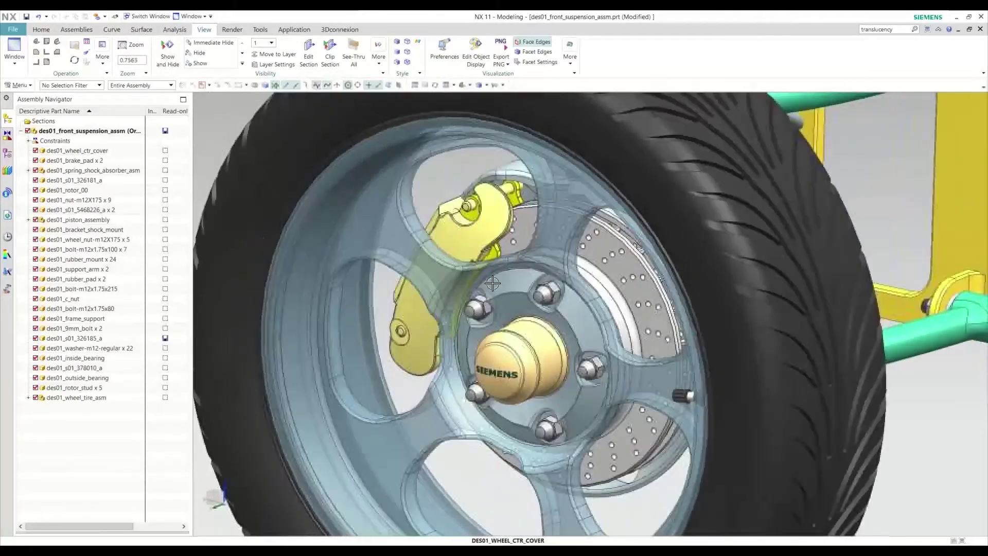
pyautogui.scroll(-1, 600, 354)
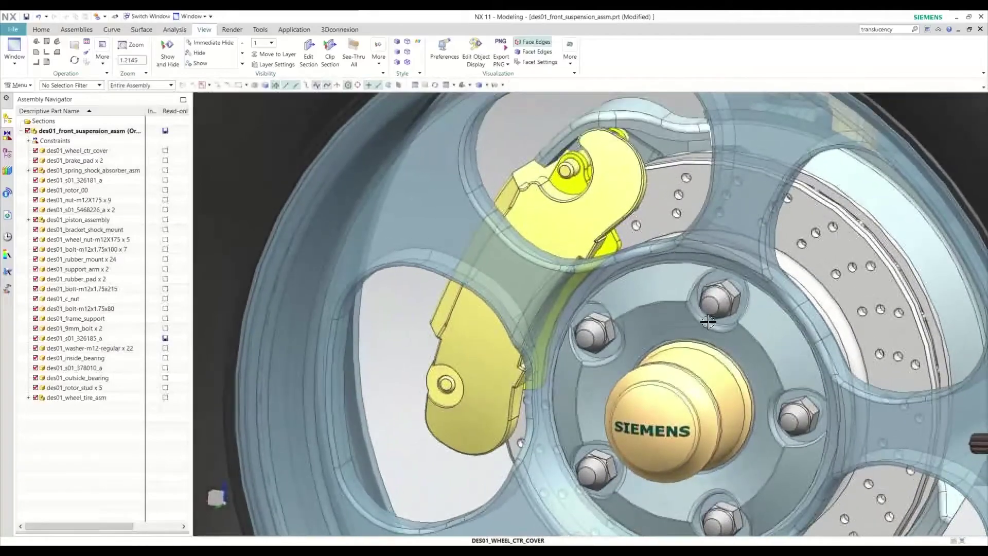
pyautogui.scroll(5, 403, 336)
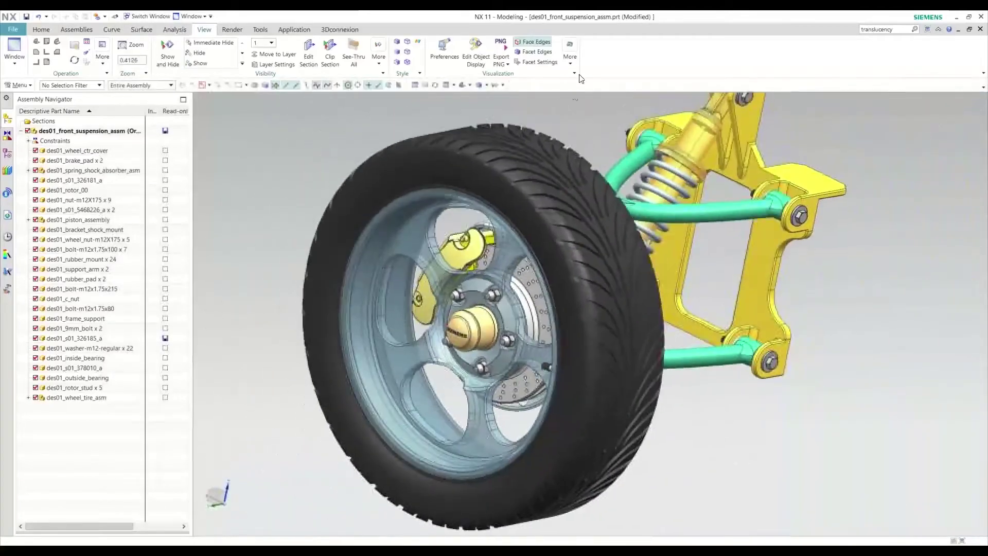
pyautogui.click(572, 58)
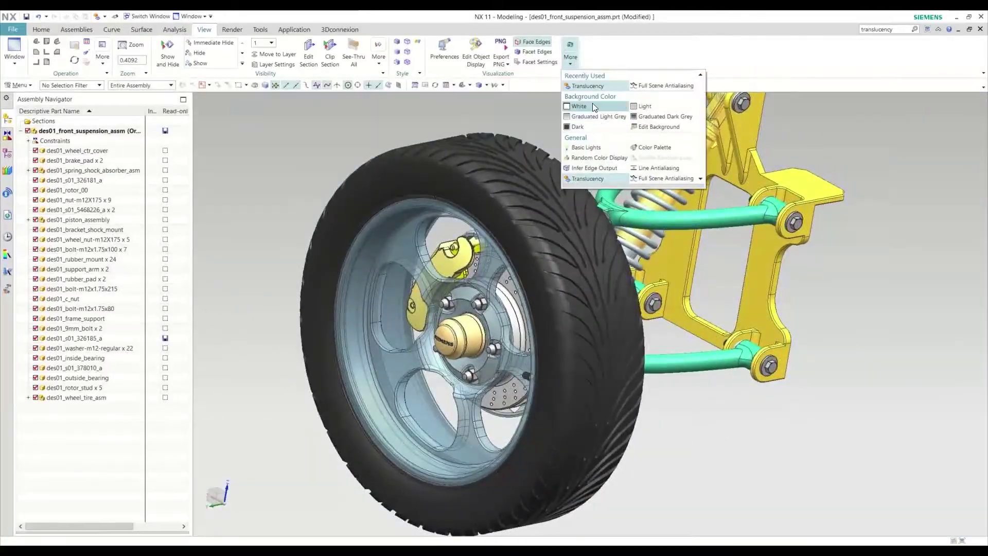
pyautogui.click(589, 84)
pyautogui.moveTo(589, 84); pyautogui.dragTo(567, 94, button='middle')
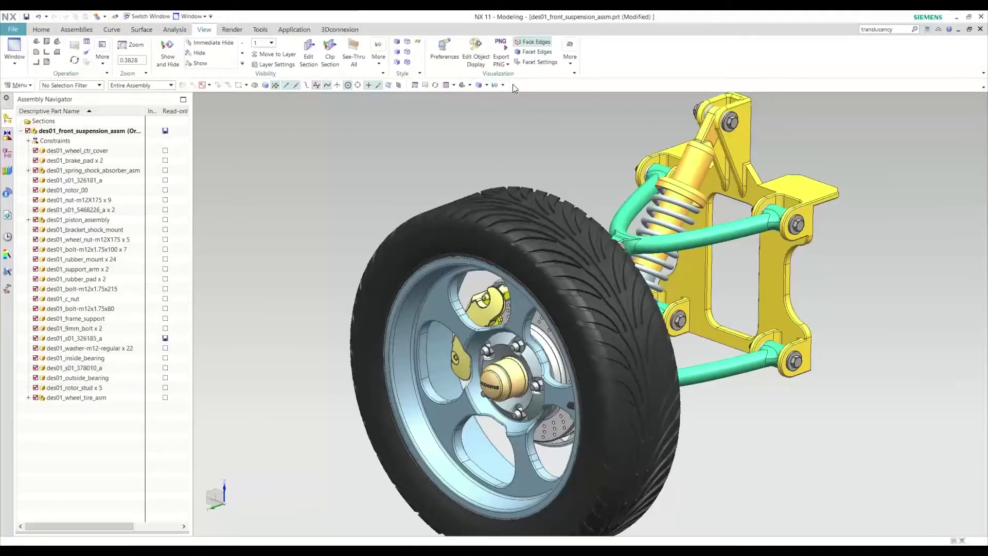
# - Reset the model to the trimetric view and look through the rendering style choices
pyautogui.click(462, 85)
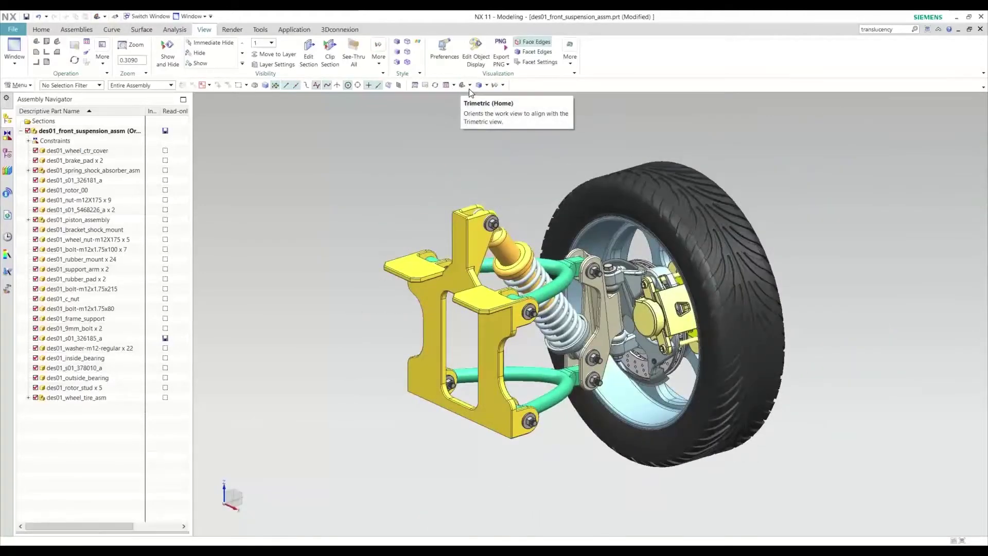
pyautogui.click(464, 88)
pyautogui.click(462, 86)
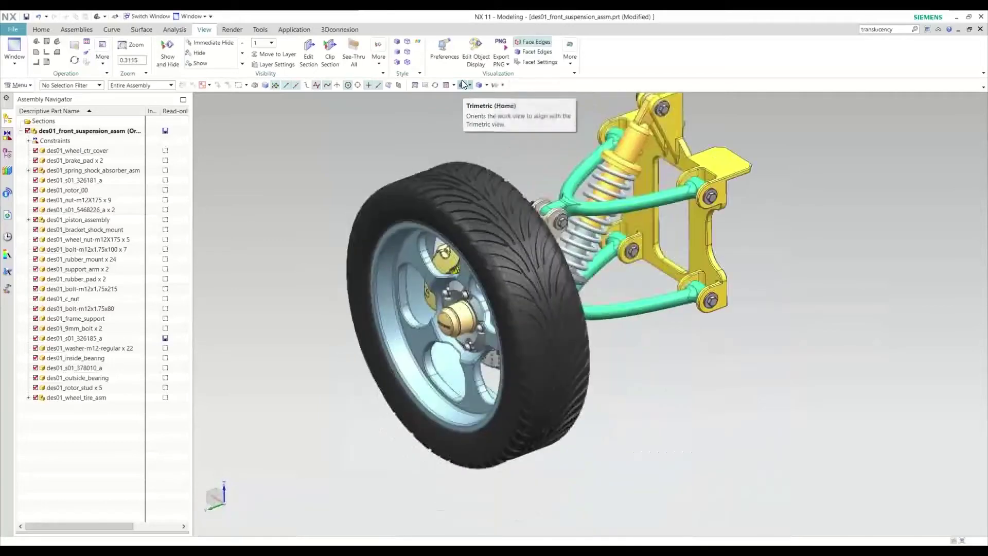
pyautogui.click(486, 84)
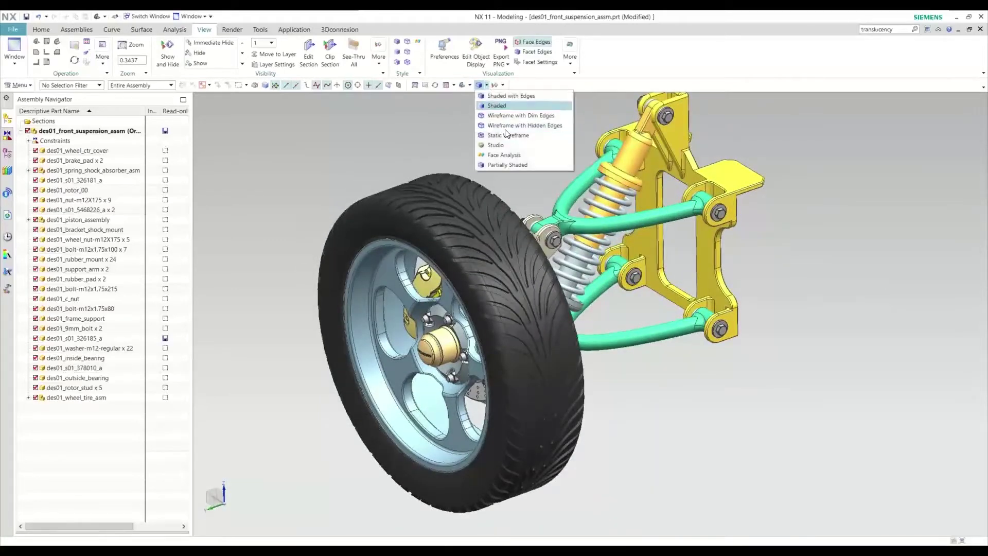
pyautogui.click(496, 86)
pyautogui.click(520, 96)
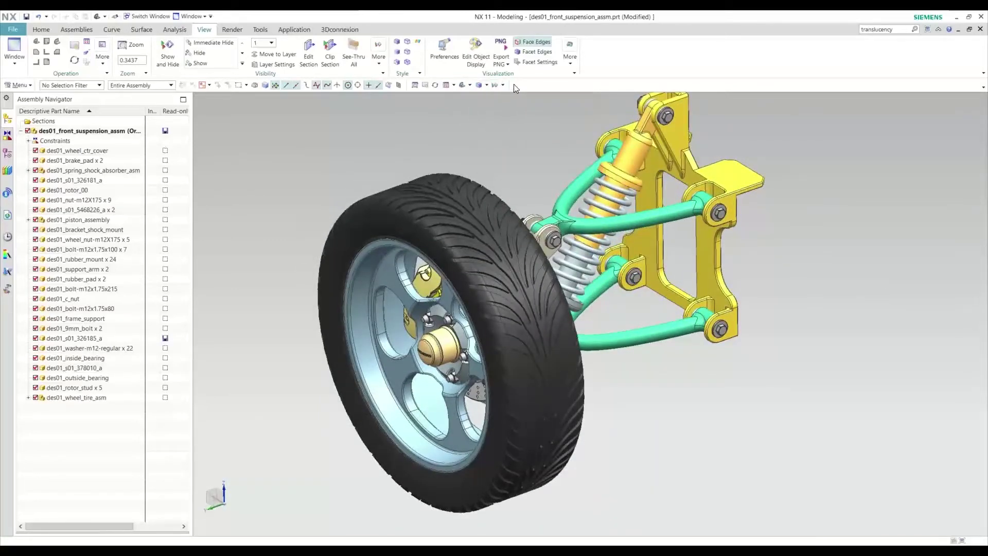
# - Search 'transl' in Customize and place the Translucency command on the View toolbar
pyautogui.rightClick(514, 85)
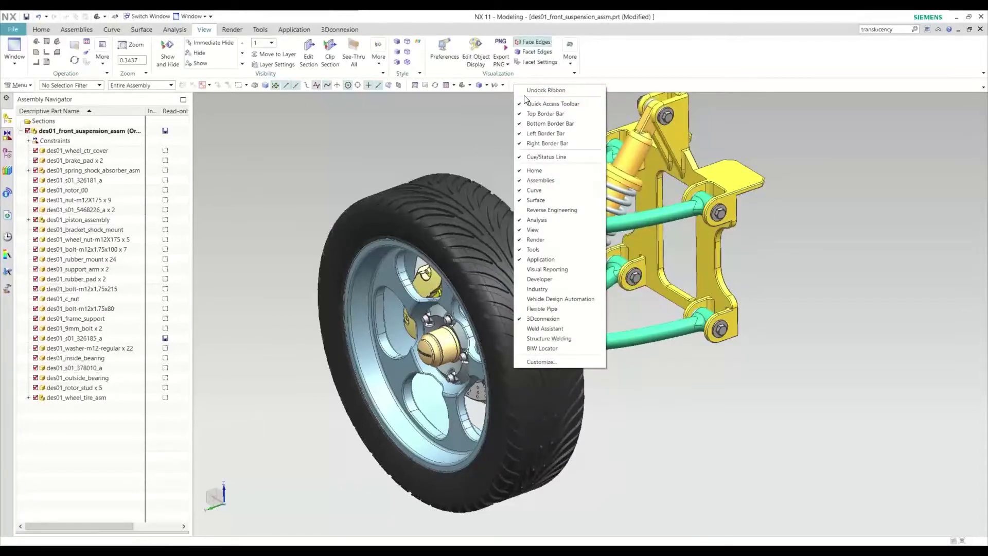
pyautogui.click(556, 363)
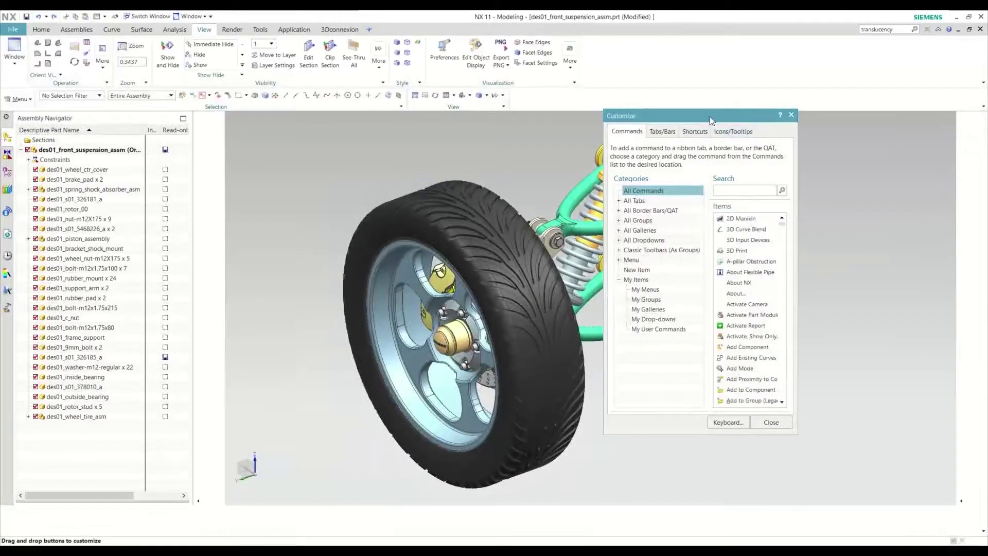
pyautogui.moveTo(709, 116); pyautogui.dragTo(833, 111)
pyautogui.write('transl')
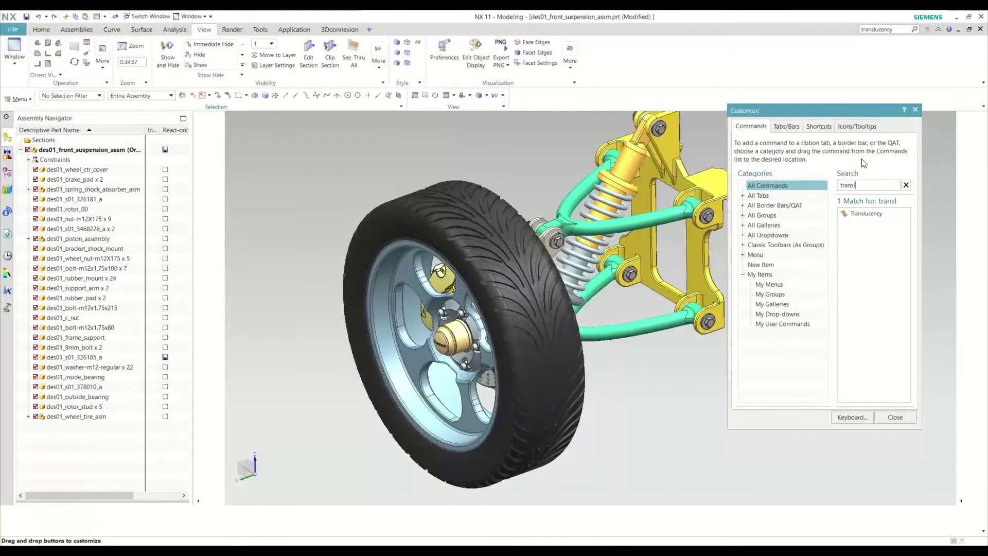
pyautogui.moveTo(875, 214); pyautogui.dragTo(546, 116)
pyautogui.moveTo(487, 100); pyautogui.dragTo(514, 98)
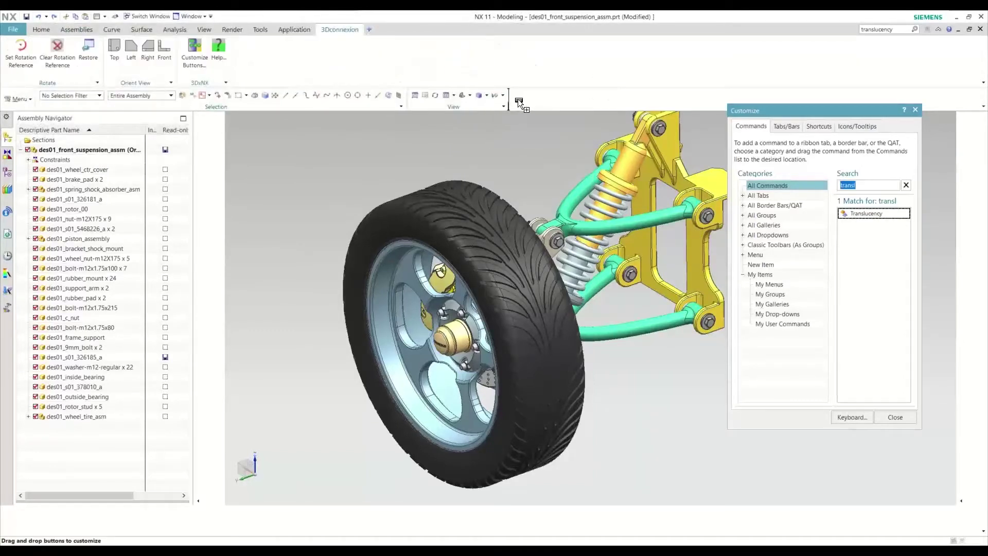
pyautogui.moveTo(519, 101); pyautogui.dragTo(509, 97)
pyautogui.click(897, 416)
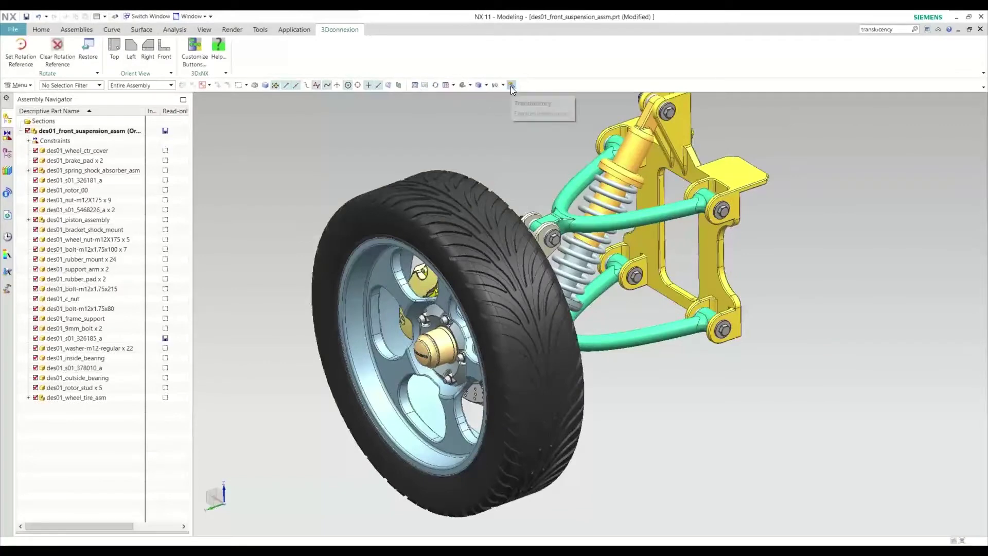
# - Toggle the assembly's see-through display on and off with the new Translucency button
pyautogui.click(511, 85)
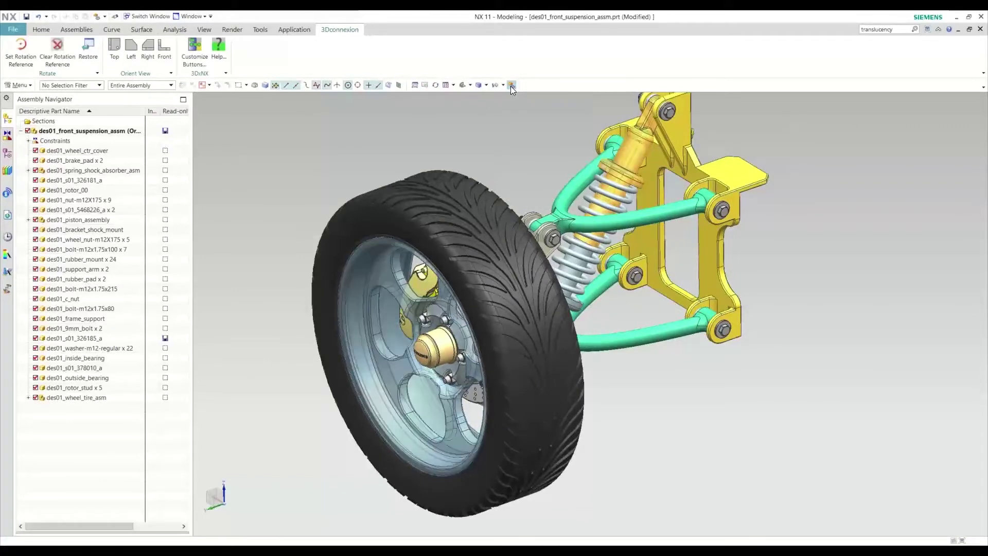
pyautogui.click(512, 84)
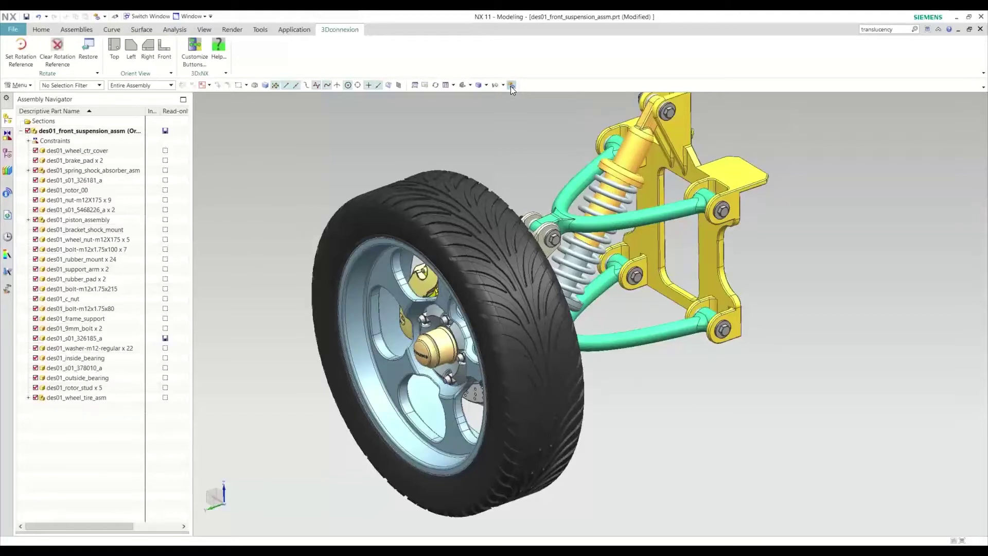
pyautogui.click(511, 85)
# - Widen the Assembly Navigator and add a Layer column
pyautogui.click(43, 29)
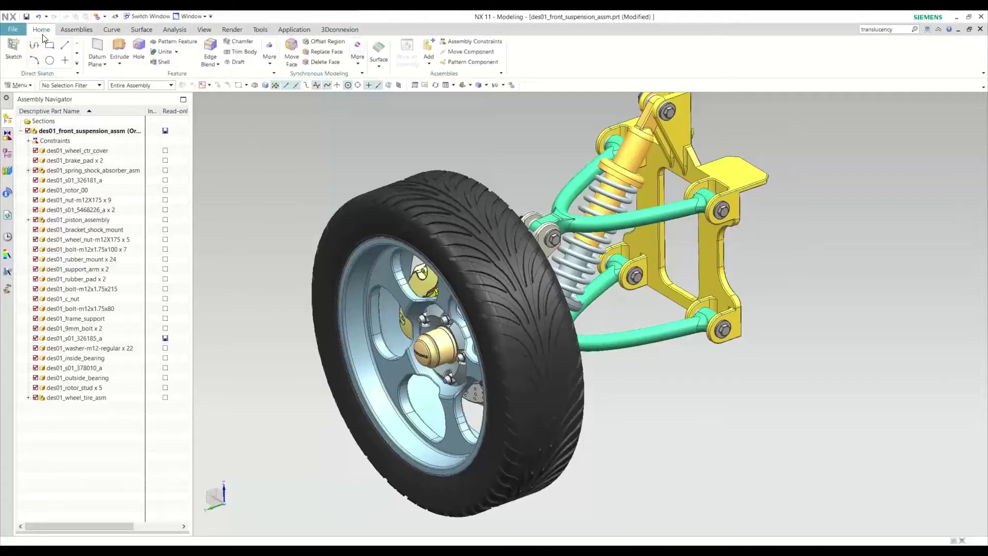
pyautogui.moveTo(193, 137); pyautogui.dragTo(307, 156)
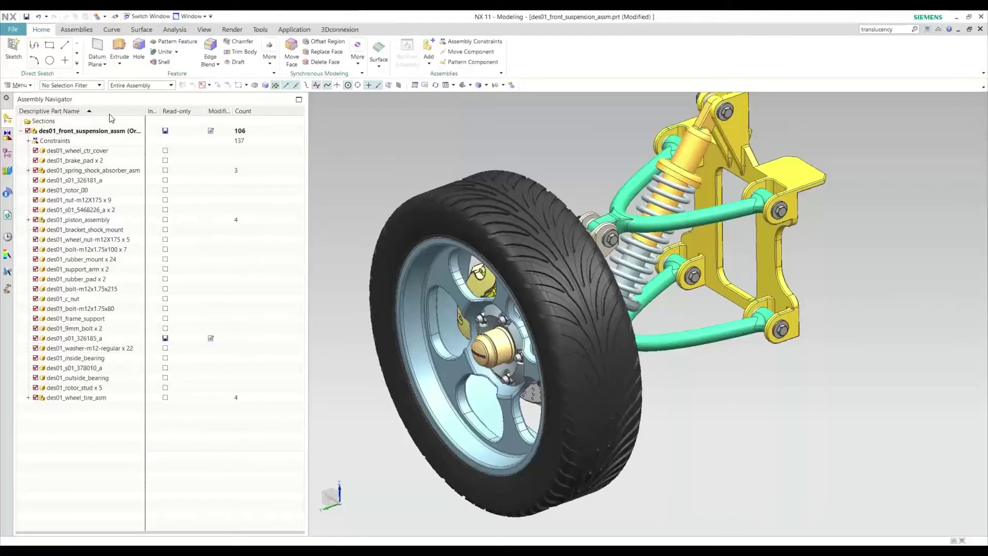
pyautogui.rightClick(270, 116)
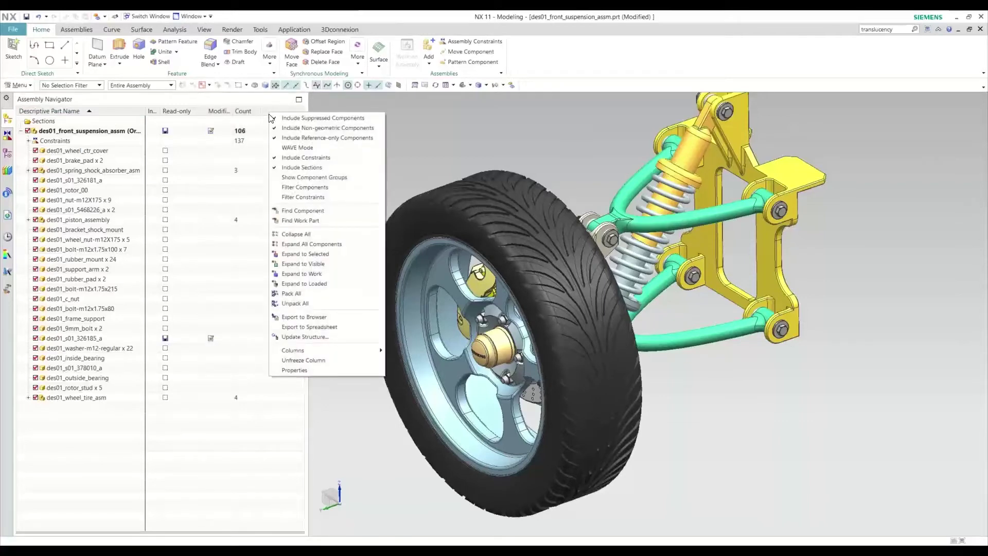
pyautogui.moveTo(341, 350)
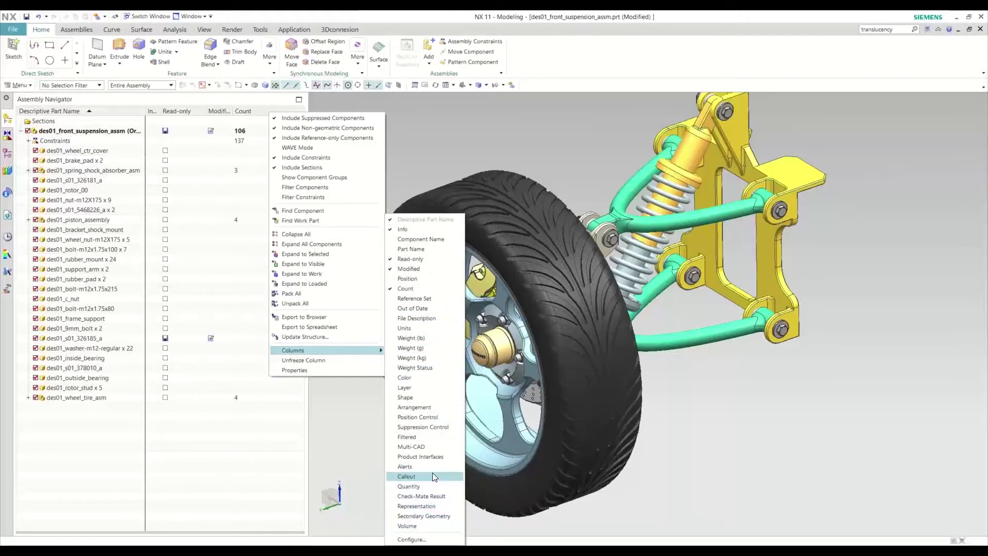
pyautogui.click(428, 387)
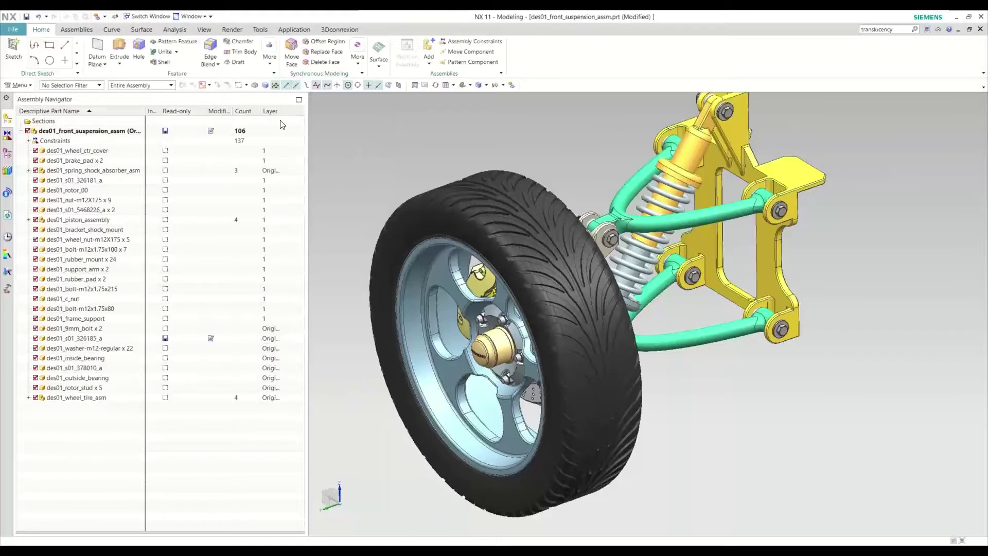
pyautogui.moveTo(283, 110); pyautogui.dragTo(293, 110)
# - Add Weight (lb) and Reference Set columns, then check des01_wheel_ctr_cover's action menu
pyautogui.rightClick(296, 113)
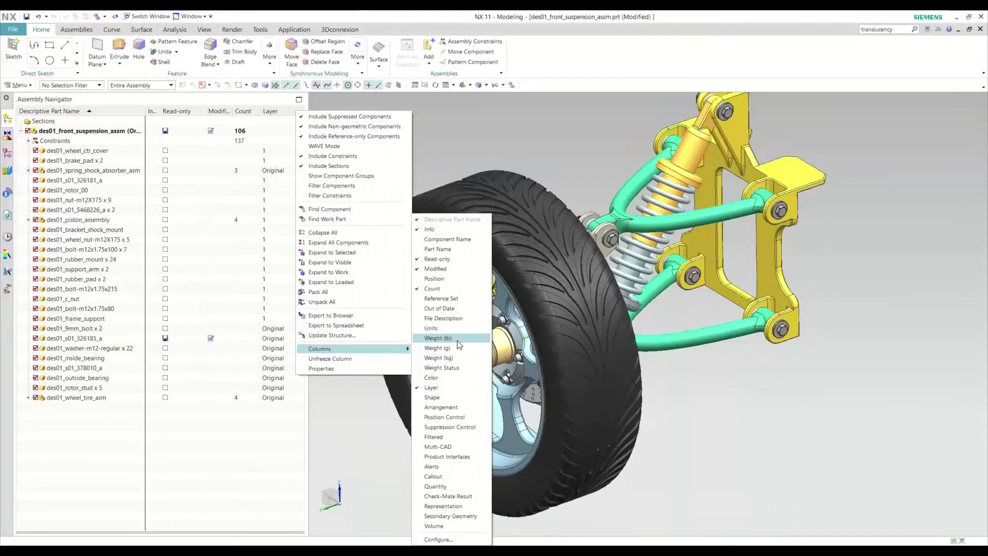
pyautogui.click(457, 338)
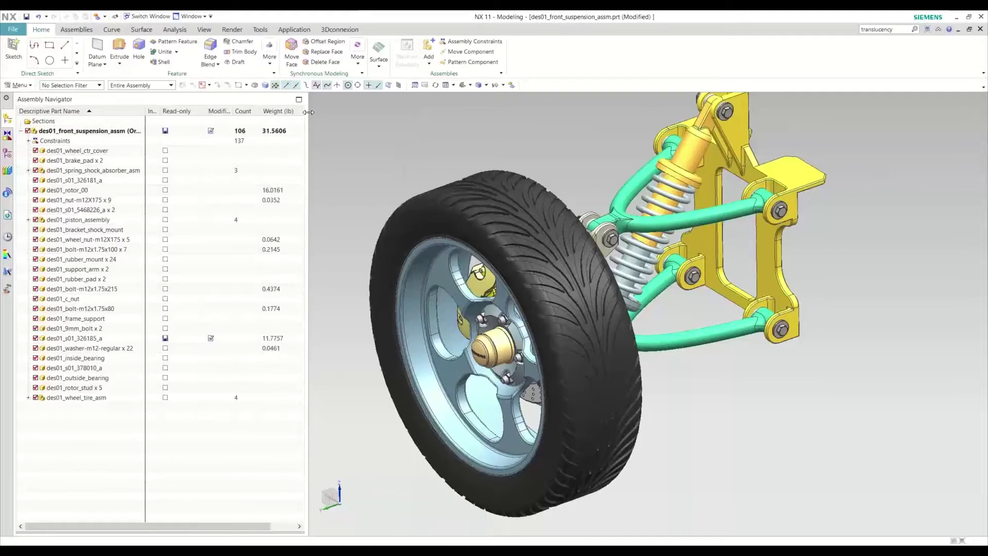
pyautogui.moveTo(309, 119); pyautogui.dragTo(402, 119)
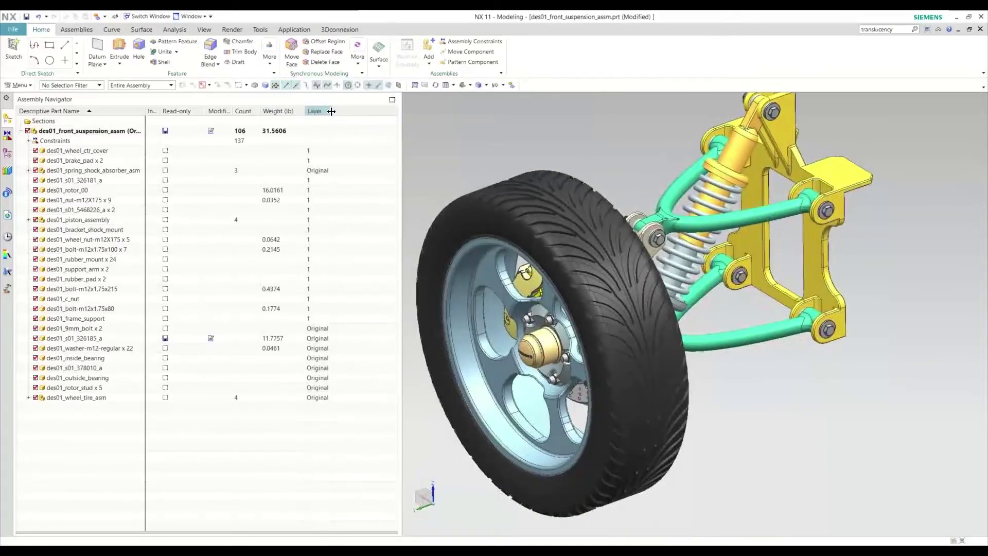
pyautogui.rightClick(348, 113)
pyautogui.moveTo(434, 347)
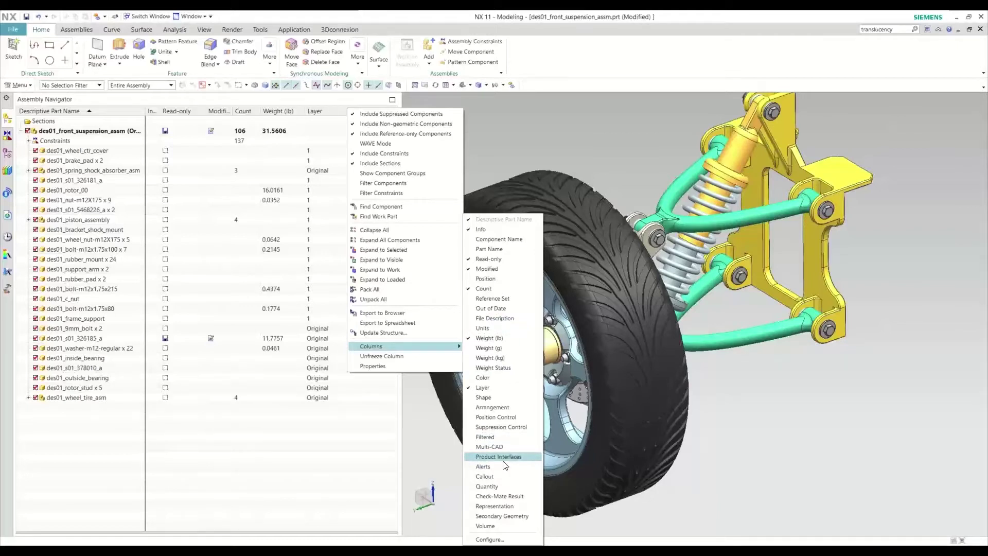
pyautogui.click(515, 299)
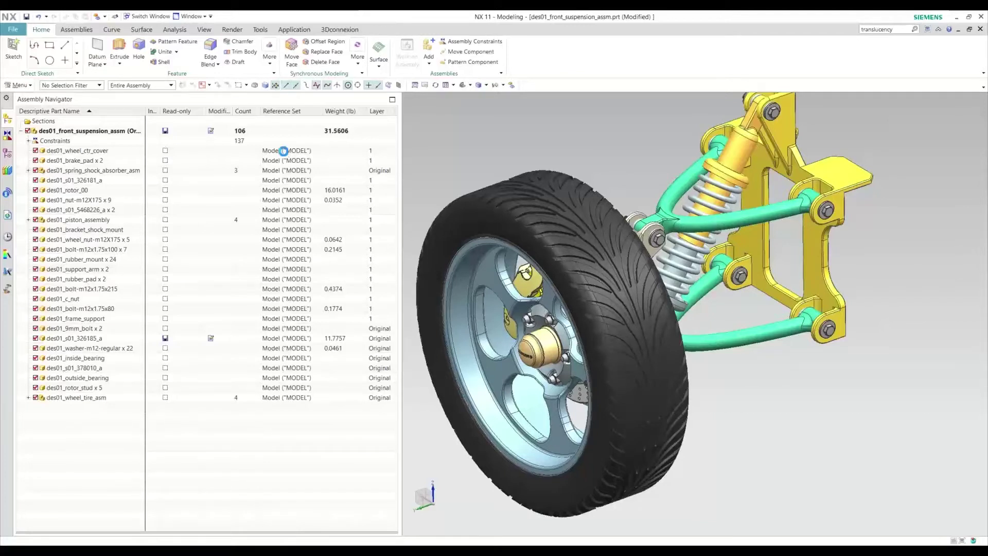
pyautogui.rightClick(283, 152)
pyautogui.moveTo(331, 201)
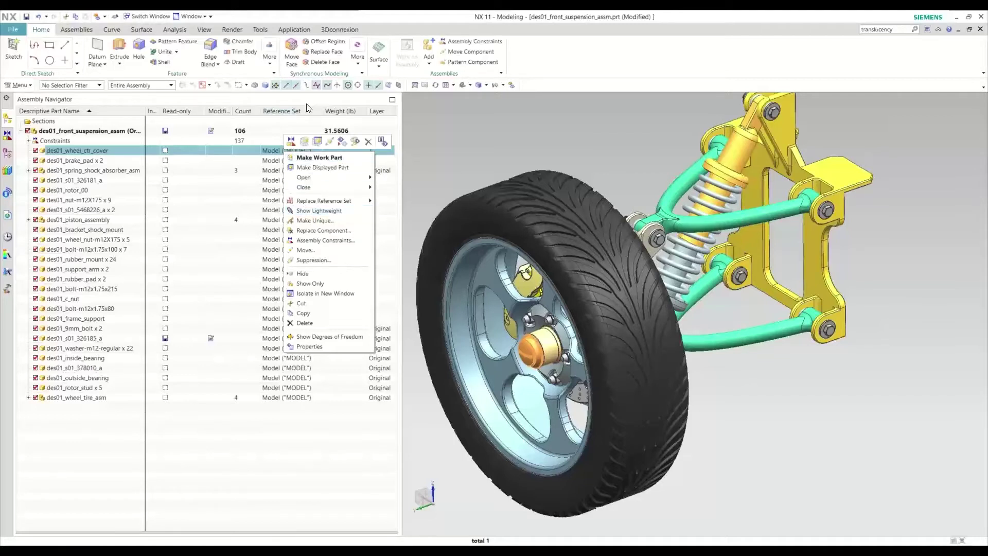
pyautogui.press('Escape')
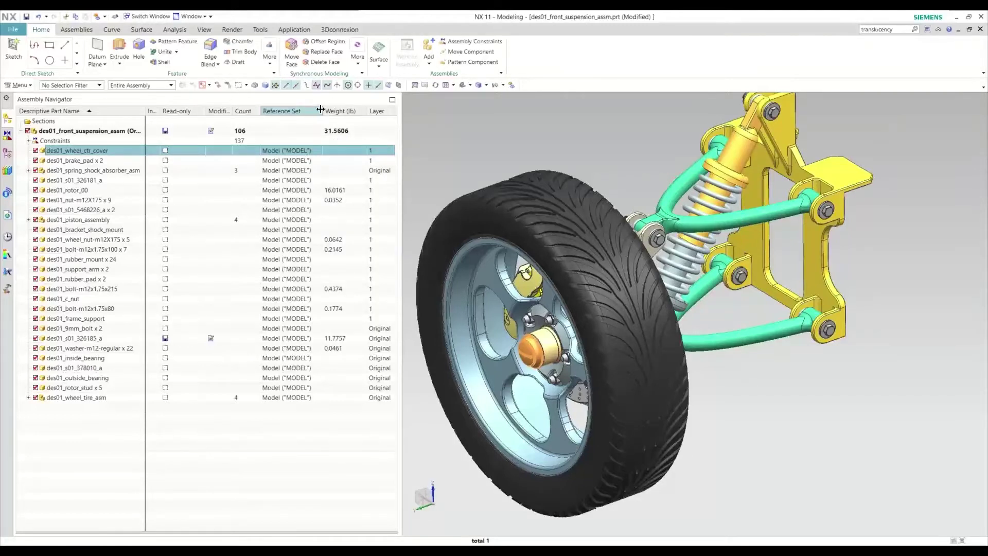
# - Sort the assembly parts by Weight (lb), heaviest first
pyautogui.moveTo(320, 110); pyautogui.dragTo(309, 110)
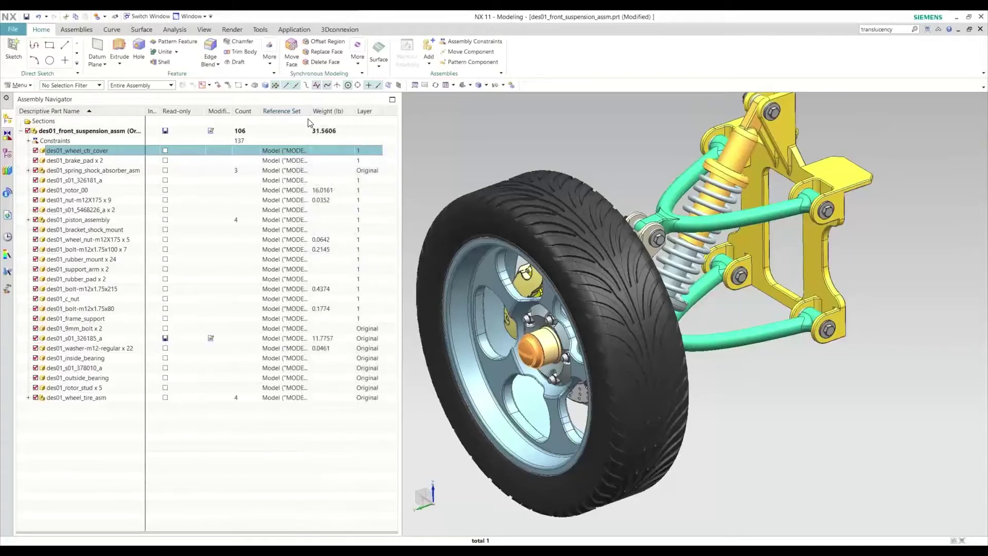
pyautogui.click(326, 111)
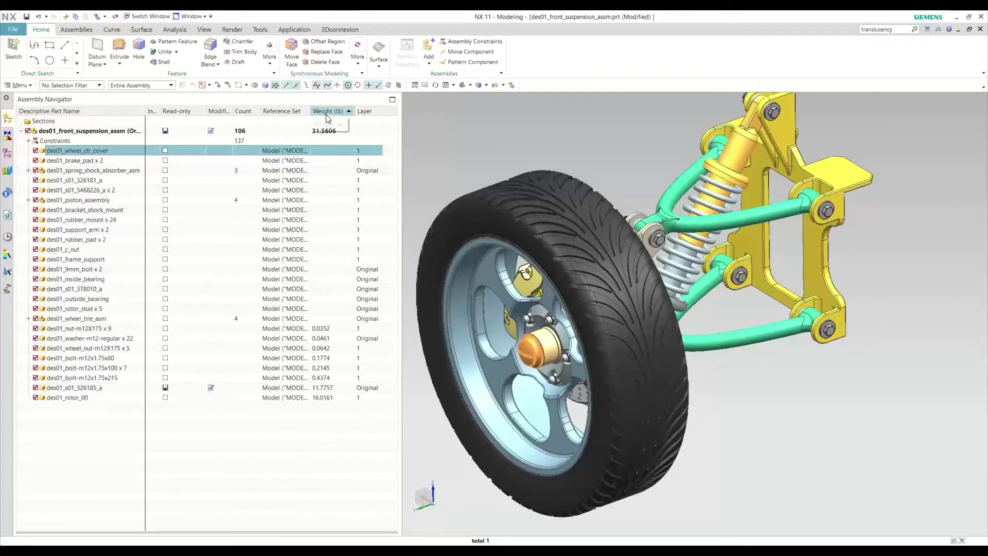
pyautogui.click(326, 114)
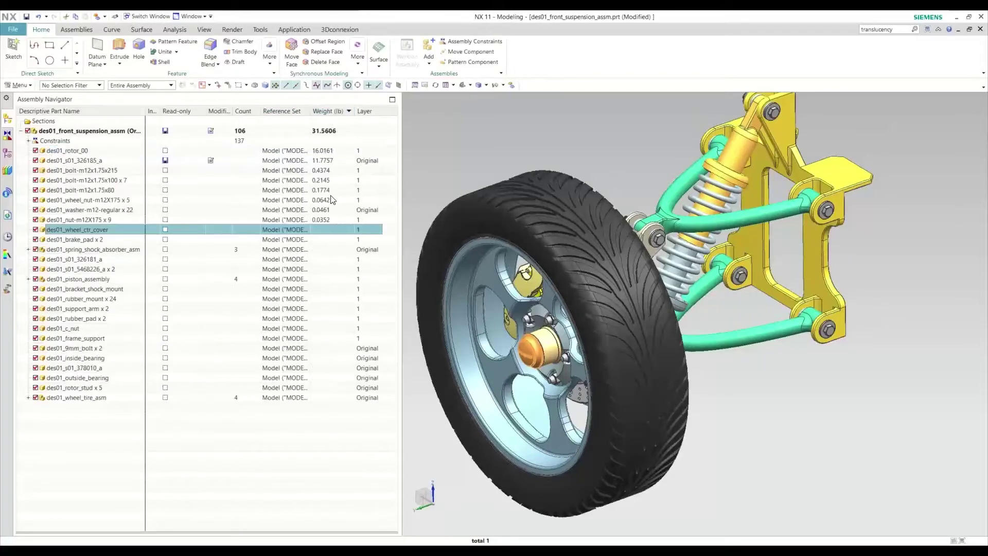
# - Make des01_wheel_ctr_cover the displayed part
pyautogui.click(324, 152)
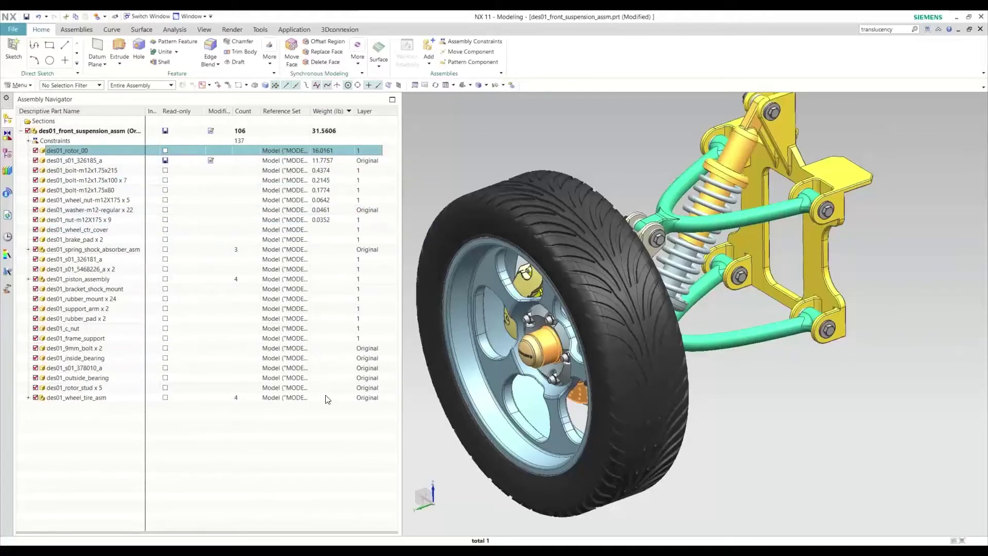
pyautogui.click(95, 232)
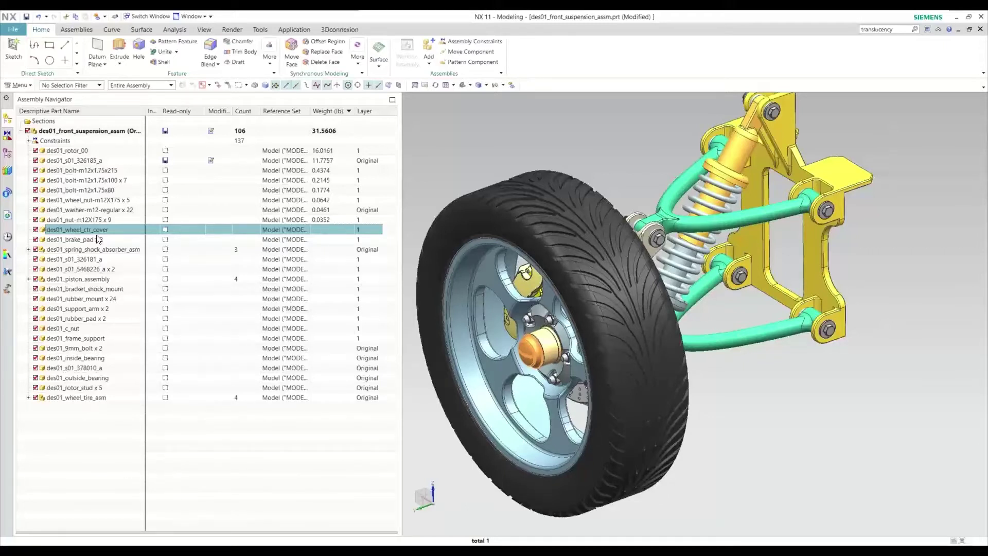
pyautogui.rightClick(63, 222)
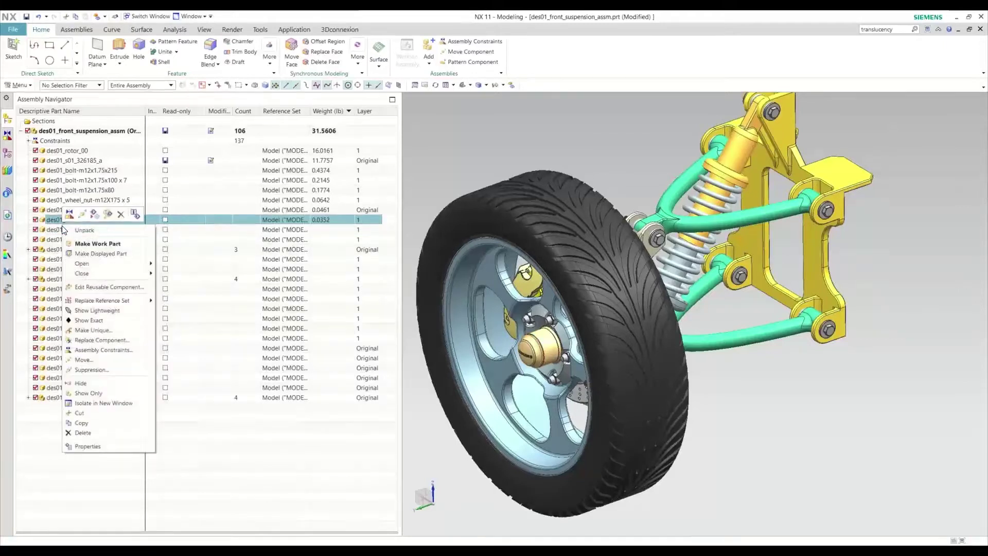
pyautogui.rightClick(58, 230)
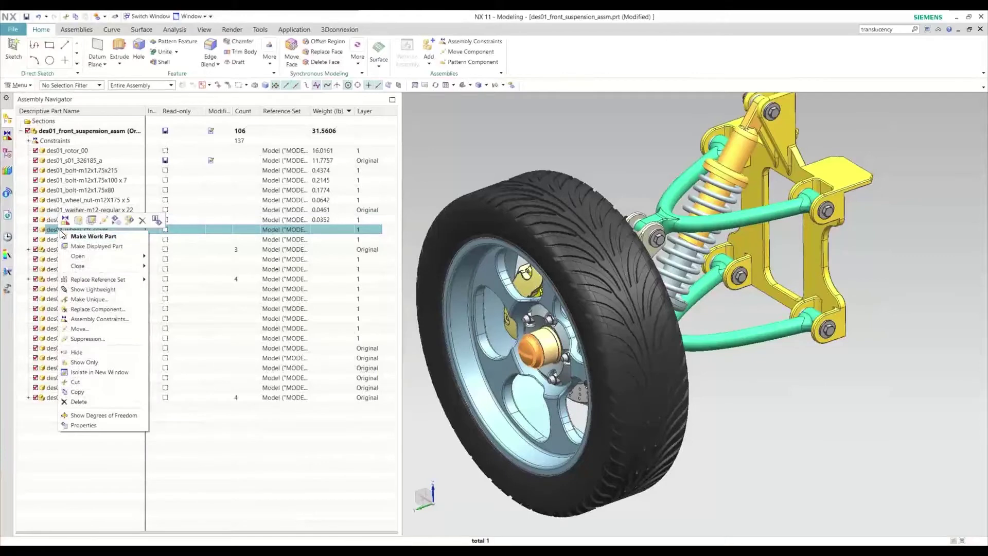
pyautogui.click(92, 221)
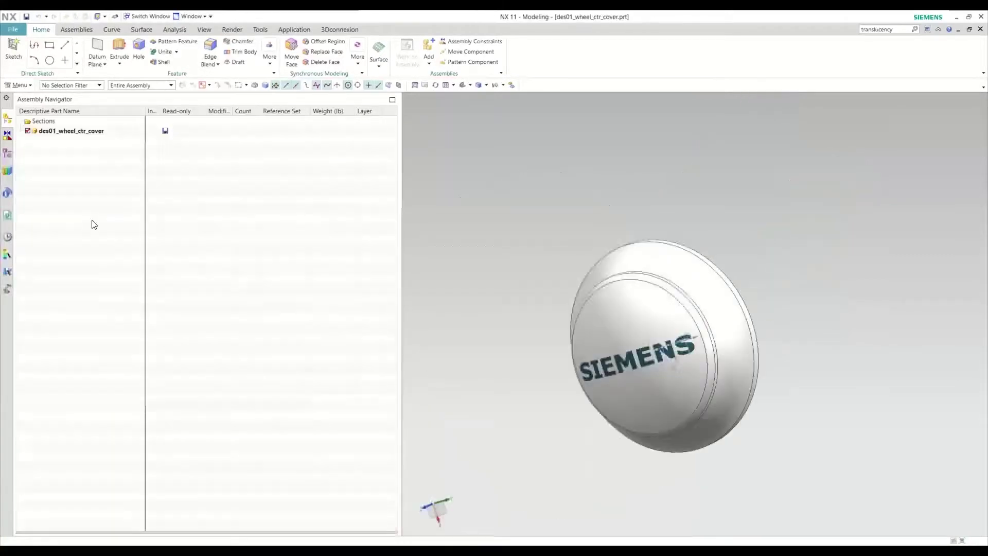
# - Set the cover part's weight to update on save and calculate its mass
pyautogui.rightClick(56, 133)
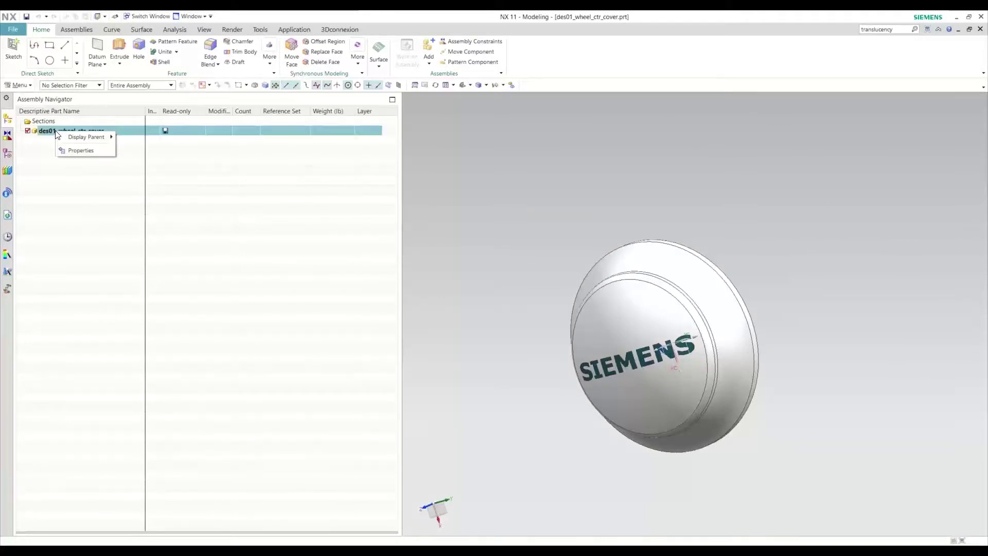
pyautogui.click(92, 154)
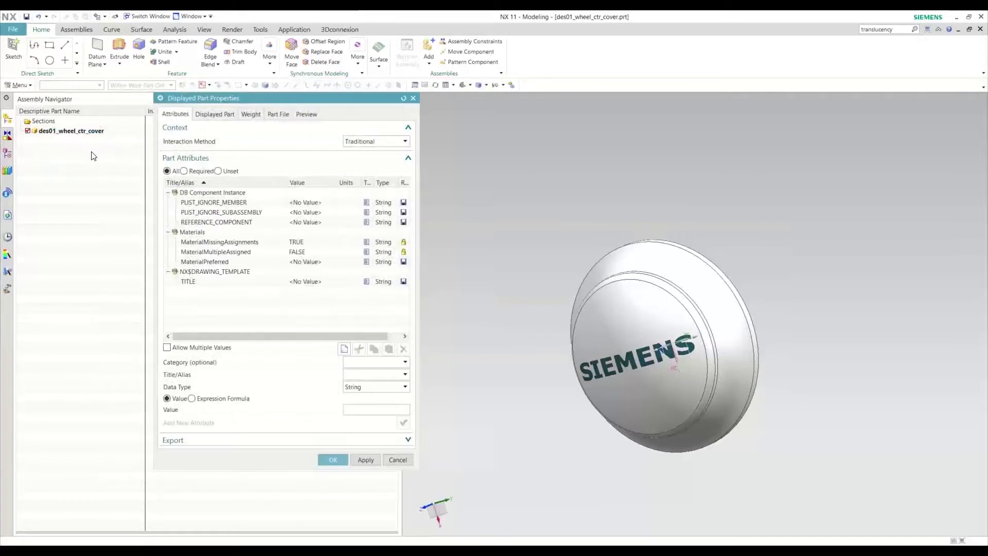
pyautogui.click(256, 115)
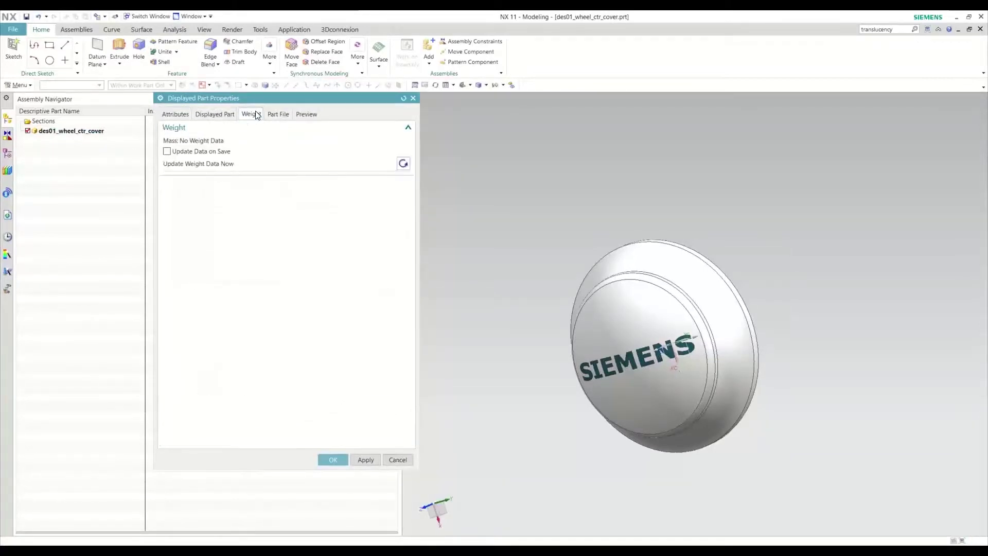
pyautogui.click(167, 152)
pyautogui.click(403, 163)
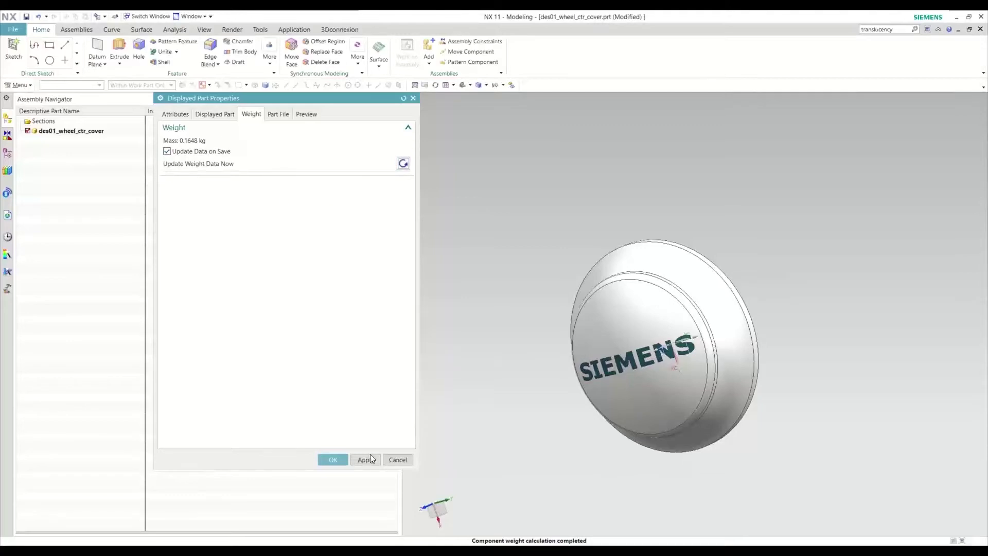
pyautogui.click(334, 460)
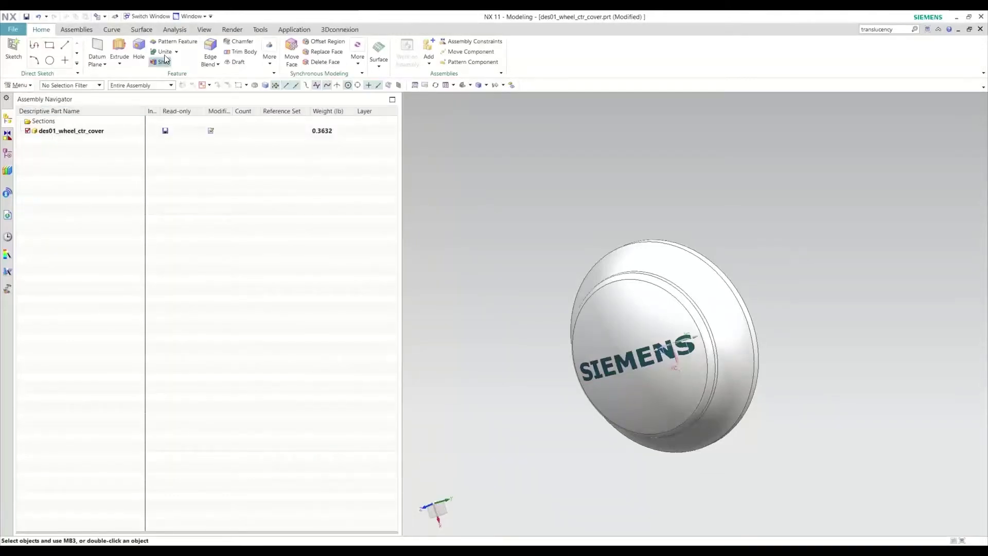
# - Display des01_front_suspension_assm.prt from the Window menu and select the wheel centre cover
pyautogui.click(192, 17)
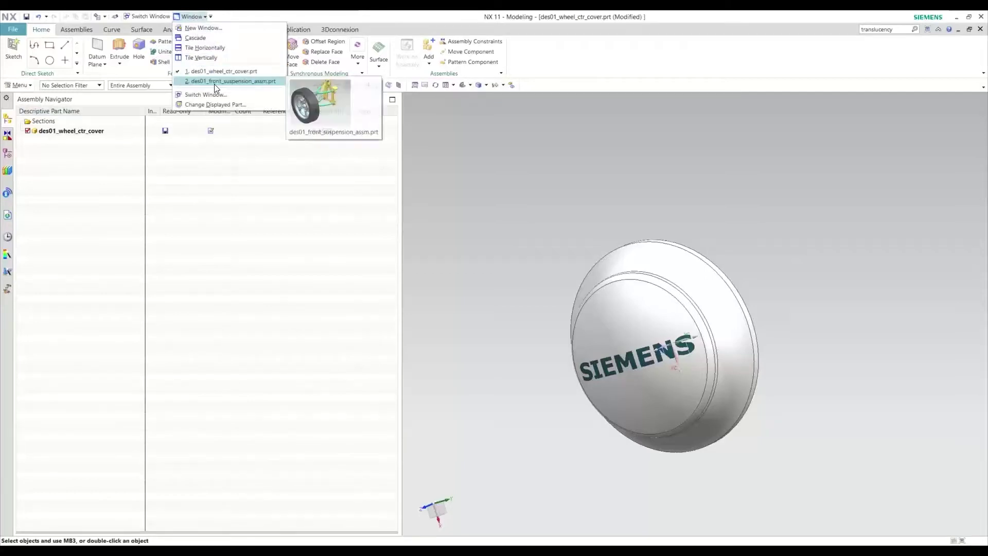
pyautogui.click(214, 84)
pyautogui.click(69, 231)
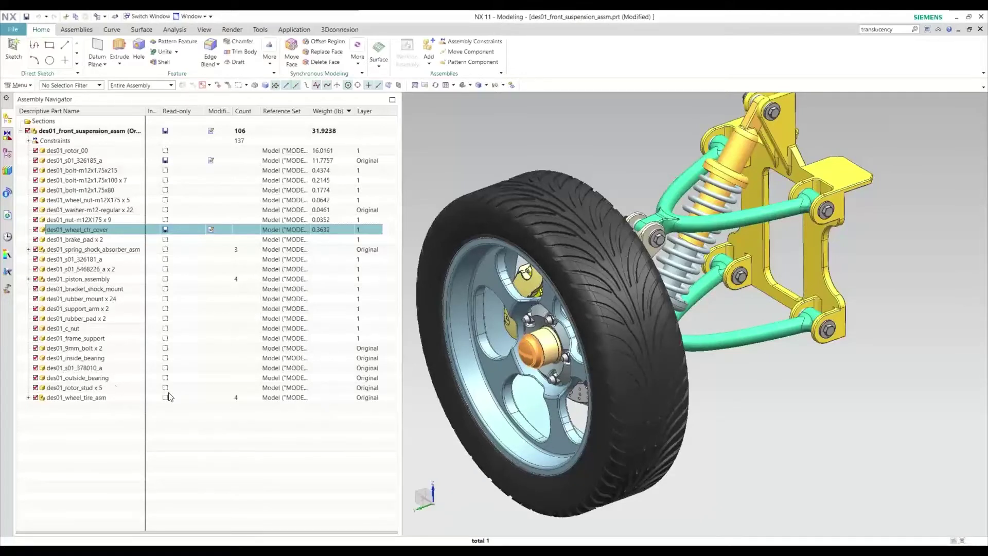
pyautogui.click(335, 132)
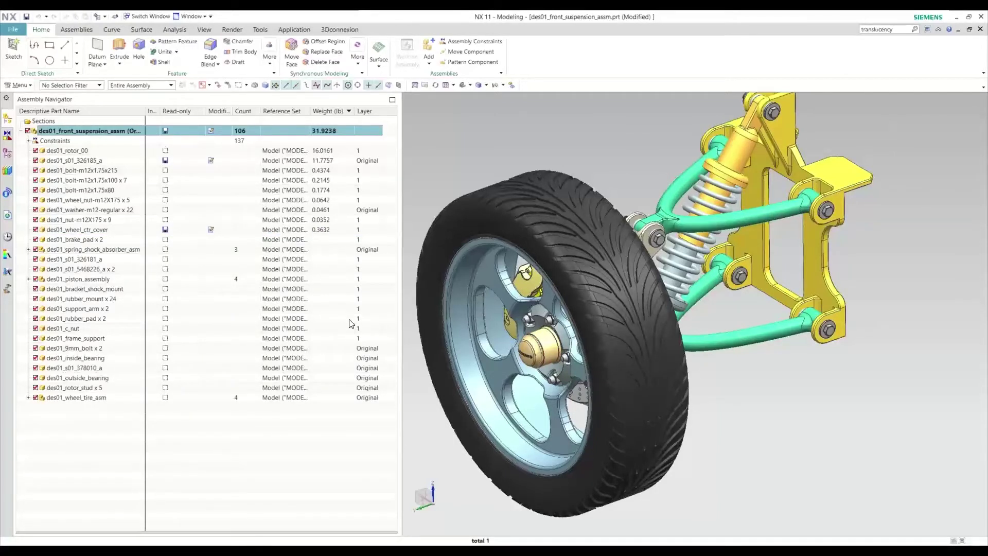
pyautogui.click(267, 232)
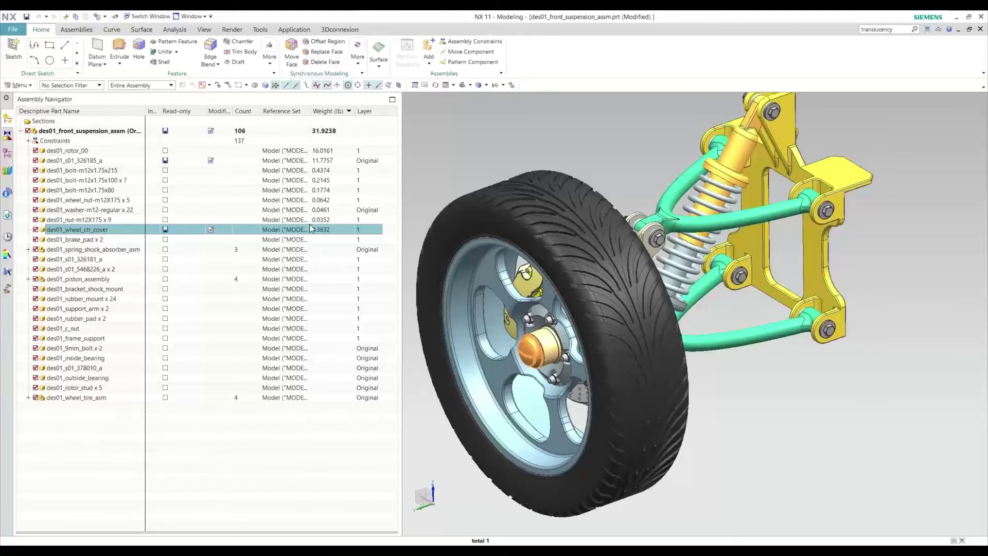
# - Open the Constraint Navigator, widen the Name column and choose Group by Components
pyautogui.click(7, 135)
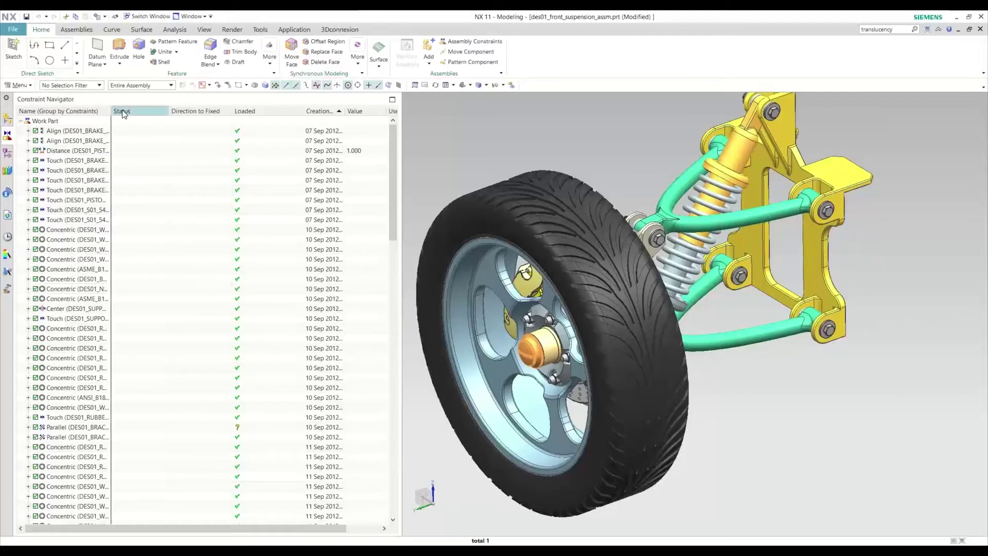
pyautogui.moveTo(111, 110); pyautogui.dragTo(213, 122)
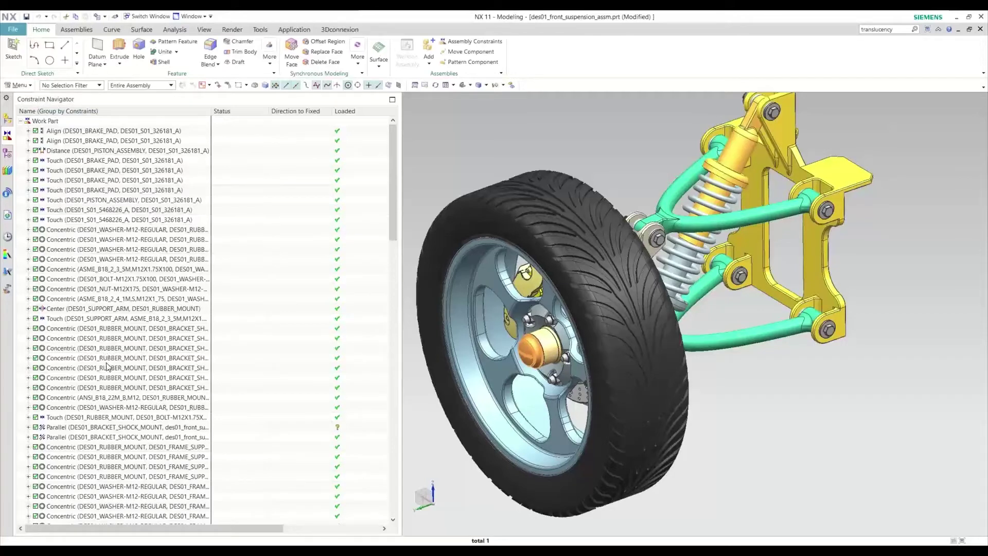
pyautogui.rightClick(100, 115)
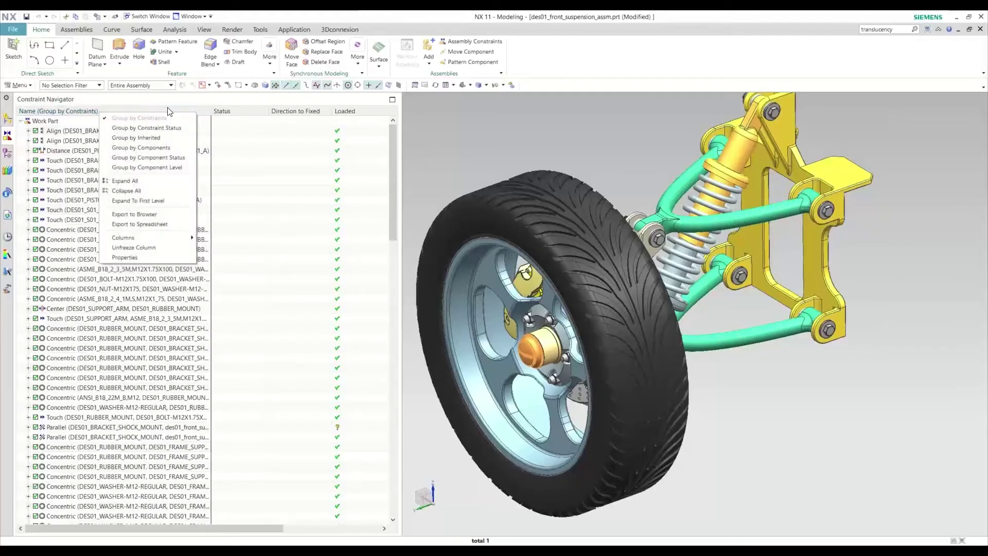
pyautogui.click(184, 148)
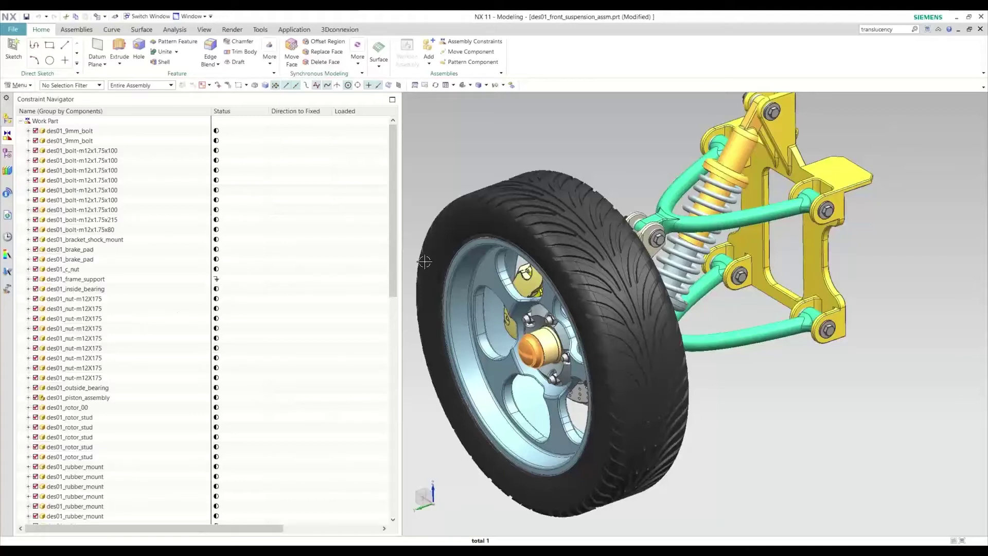
# - Expand des01_wheel_ctr_cover's constraints and select its single Concentric constraint
pyautogui.click(541, 201)
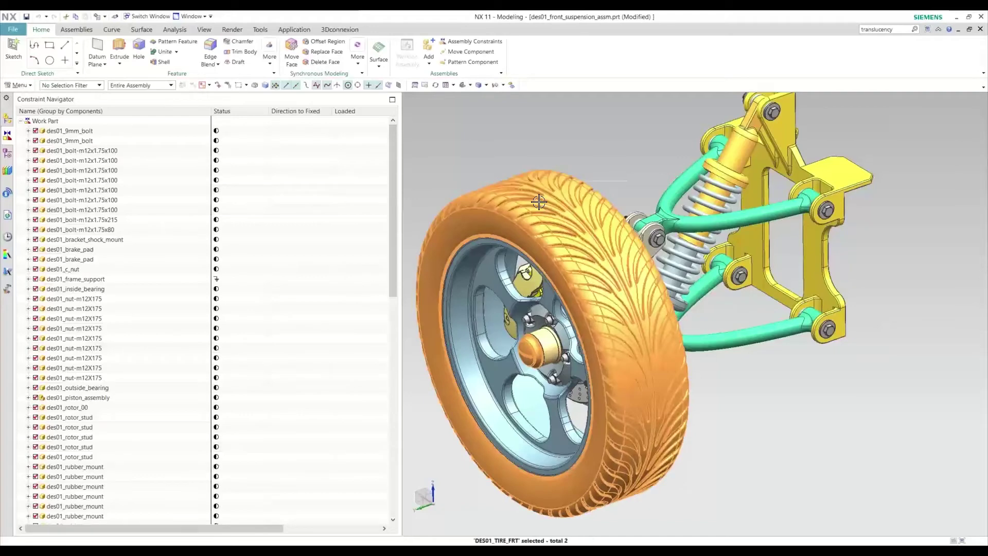
pyautogui.scroll(-15, 115, 293)
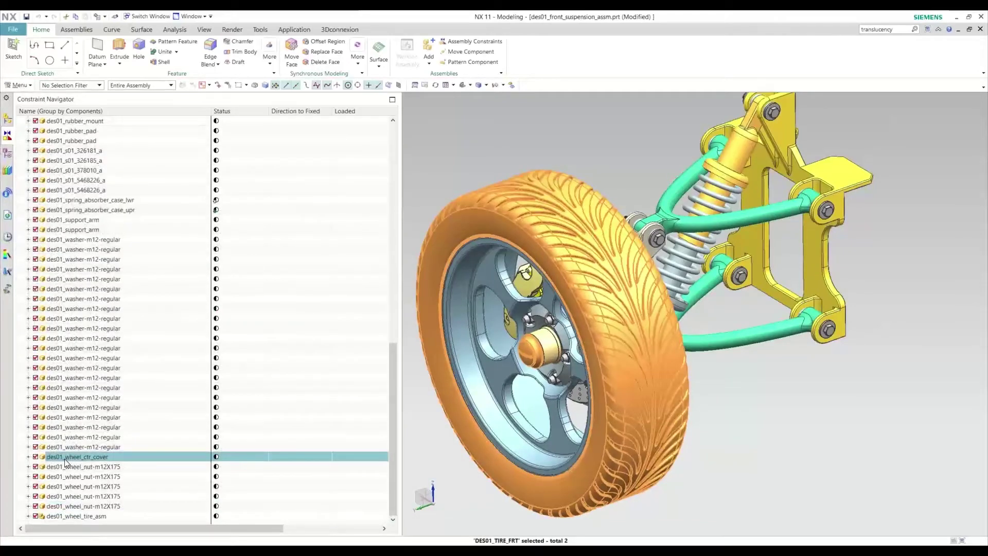
pyautogui.click(29, 457)
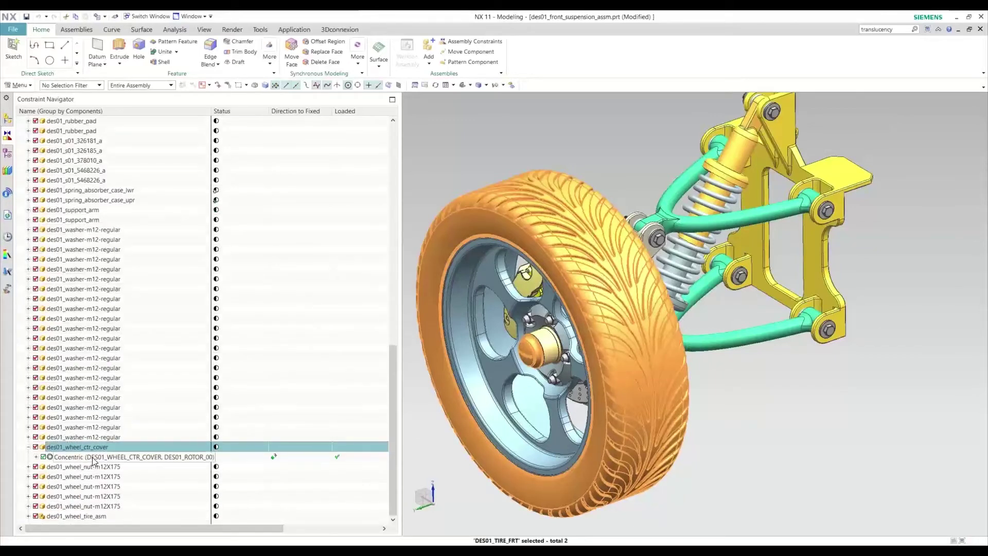
pyautogui.click(90, 457)
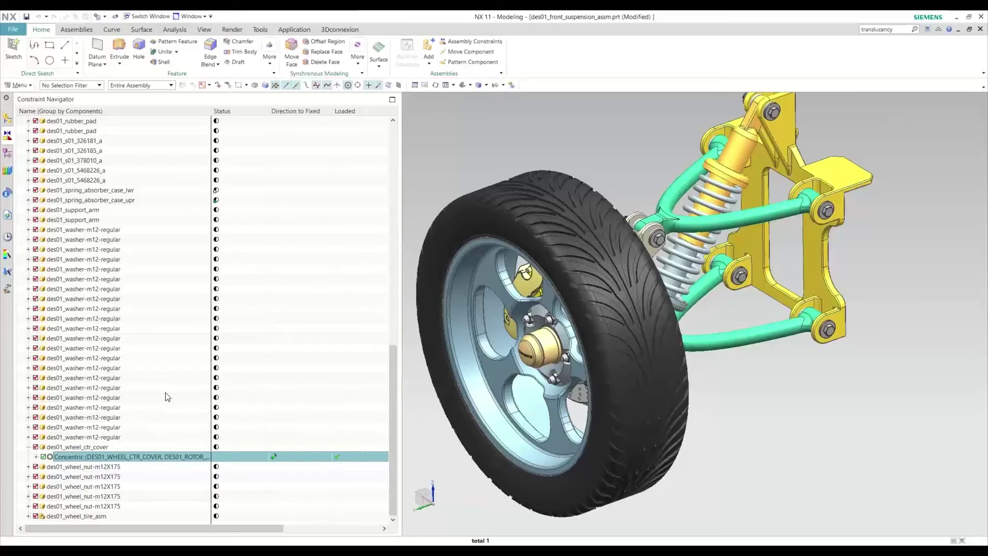
pyautogui.click(29, 447)
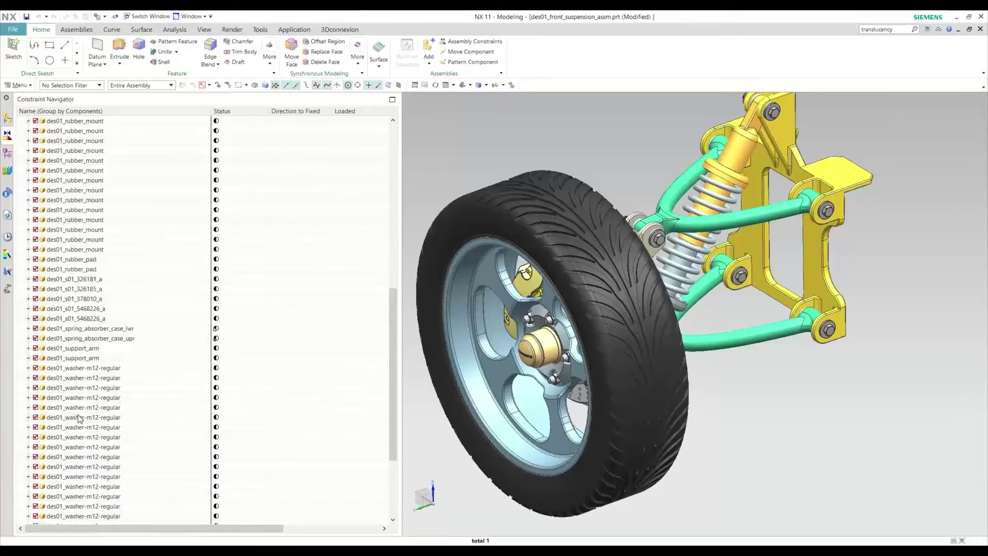
# - Select des01_frame_support in the navigator
pyautogui.scroll(10, 87, 360)
pyautogui.moveTo(584, 170); pyautogui.dragTo(412, 242, button='middle')
pyautogui.click(119, 280)
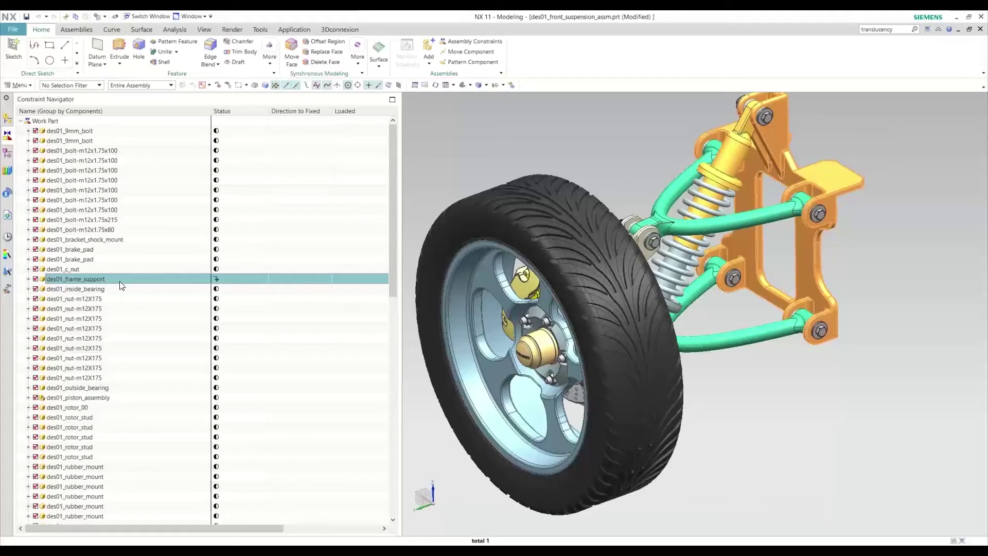
# - Zoom in on the upper shock mount and select the rubber mount washer
pyautogui.scroll(6, 666, 256)
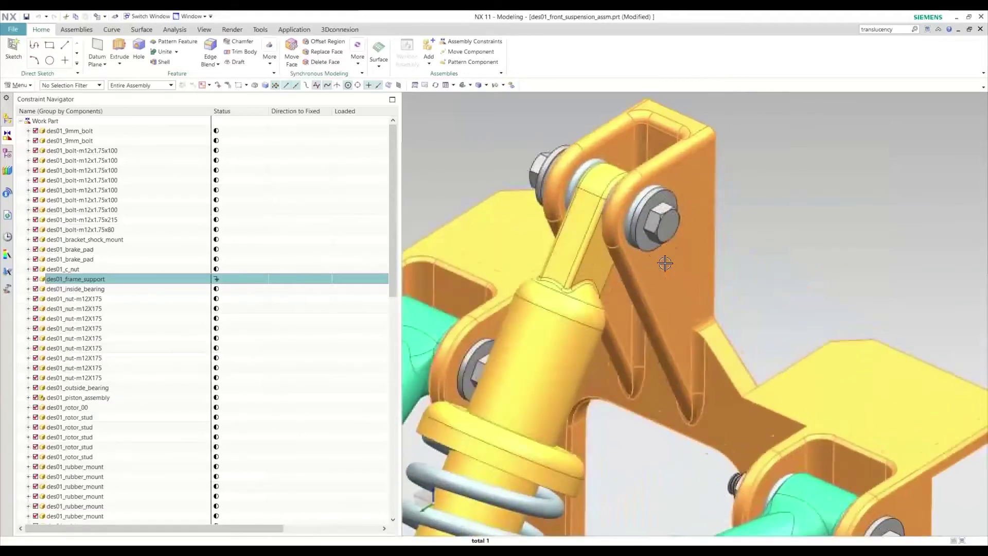
pyautogui.scroll(3, 666, 256)
pyautogui.press('Escape')
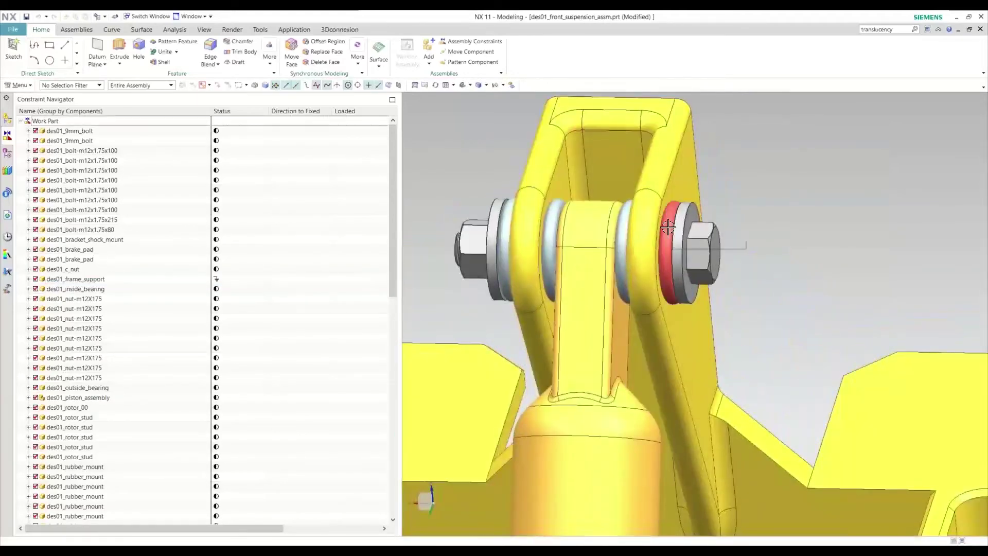
pyautogui.click(667, 227)
pyautogui.moveTo(668, 227); pyautogui.dragTo(603, 216, button='middle')
pyautogui.rightClick(647, 224)
# - Expand des01_rubber_mount in the Constraint Navigator to reveal its two Concentric constraints
pyautogui.scroll(-10, 200, 302)
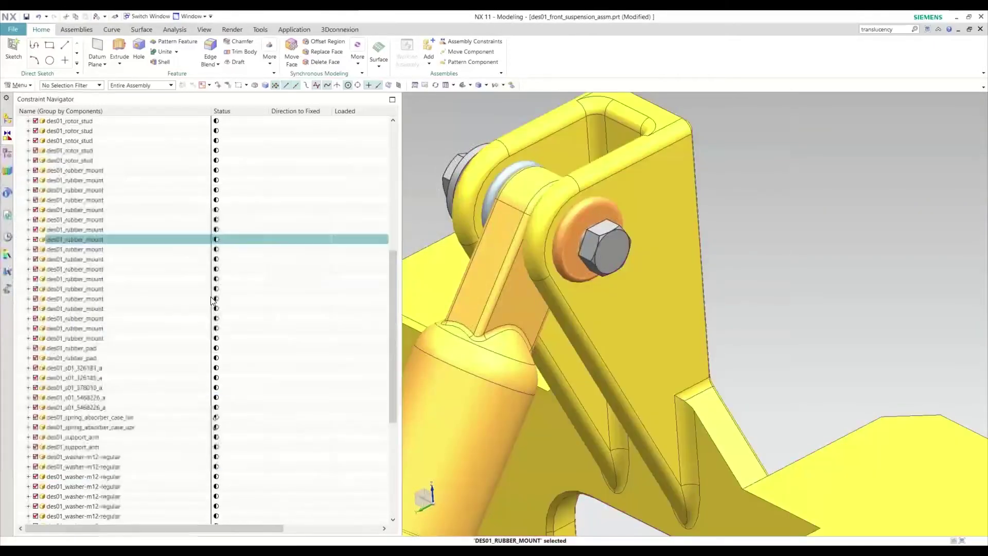
pyautogui.scroll(7, 200, 302)
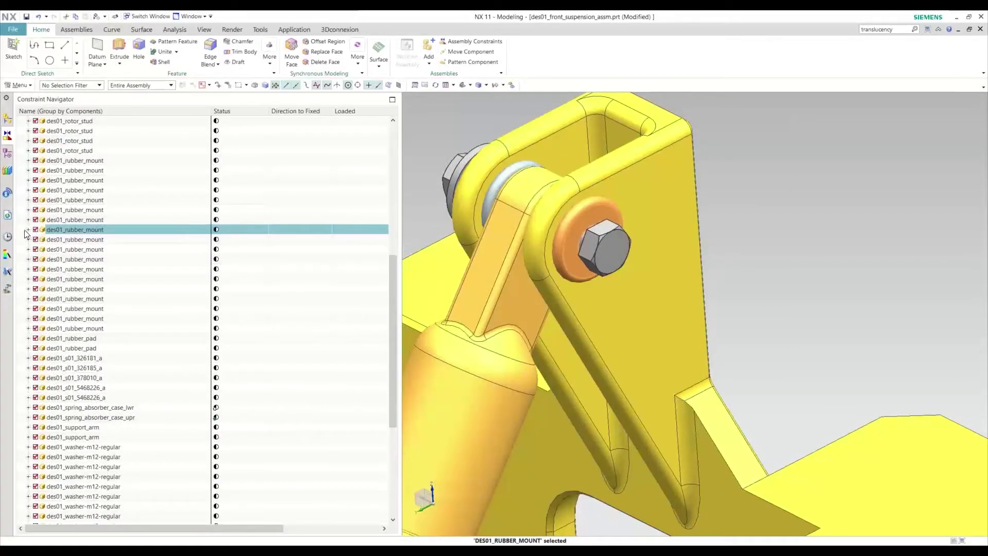
pyautogui.click(29, 230)
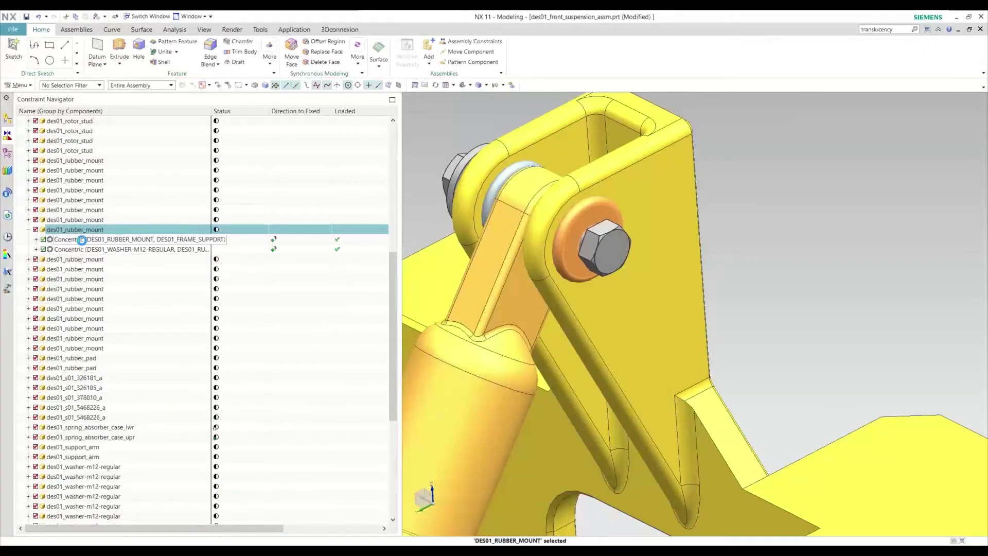
pyautogui.click(81, 240)
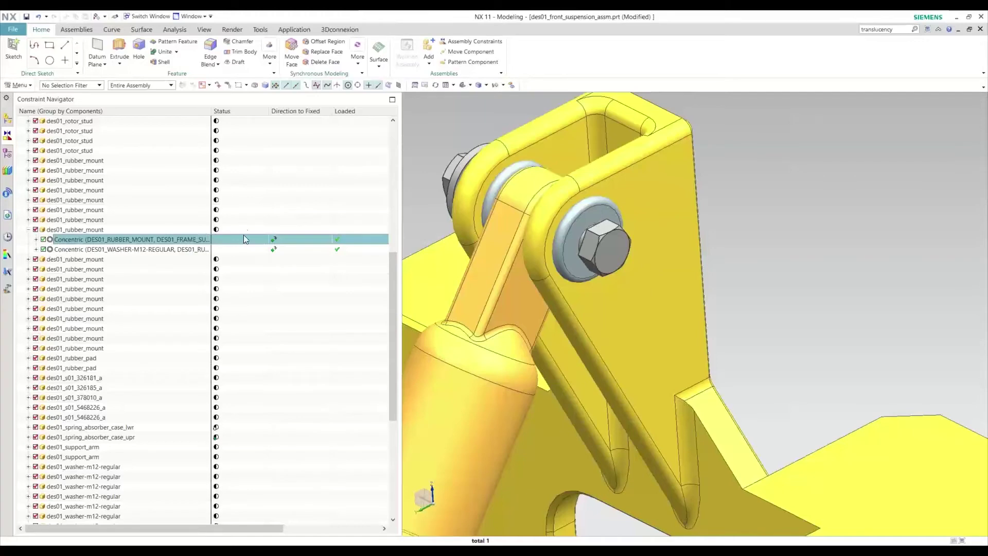
# - Orbit around the bolt and washers to view both sides of the shock bracket
pyautogui.moveTo(581, 211); pyautogui.dragTo(623, 216, button='middle')
pyautogui.scroll(4, 647, 220)
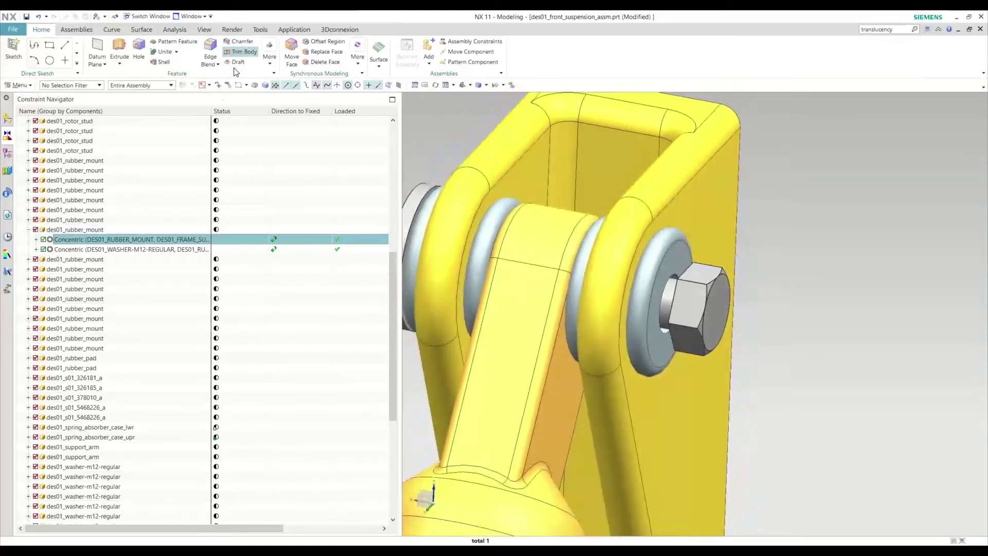
pyautogui.press('Escape')
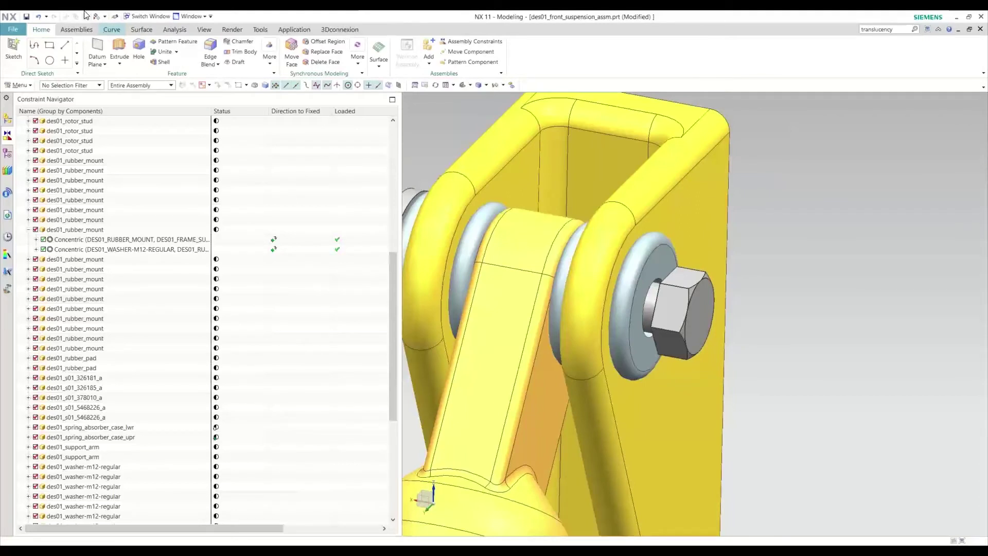
pyautogui.moveTo(733, 181); pyautogui.dragTo(707, 269, button='middle')
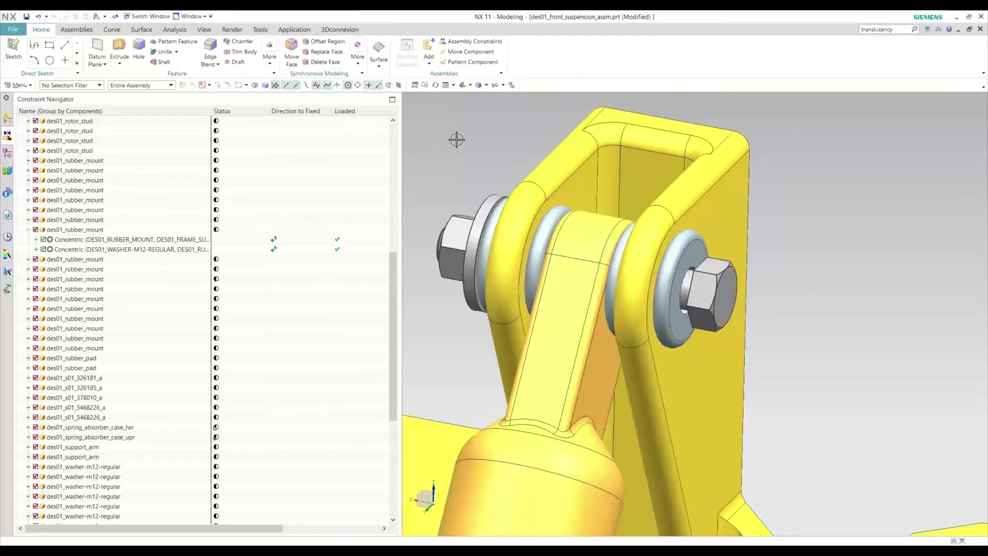
pyautogui.click(63, 29)
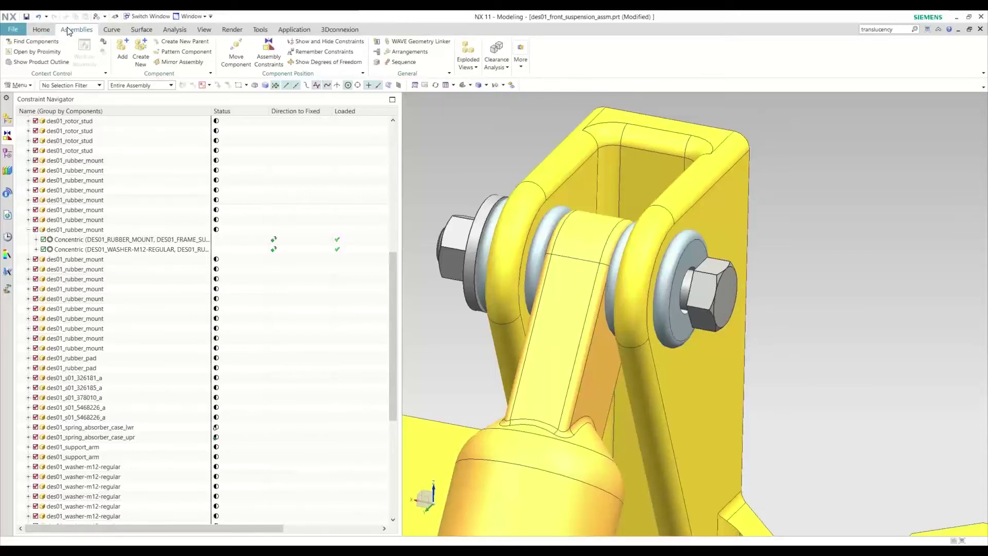
# - Show the rubber mount's degrees of freedom, loading geometry, revealing one remaining rotational freedom
pyautogui.click(313, 68)
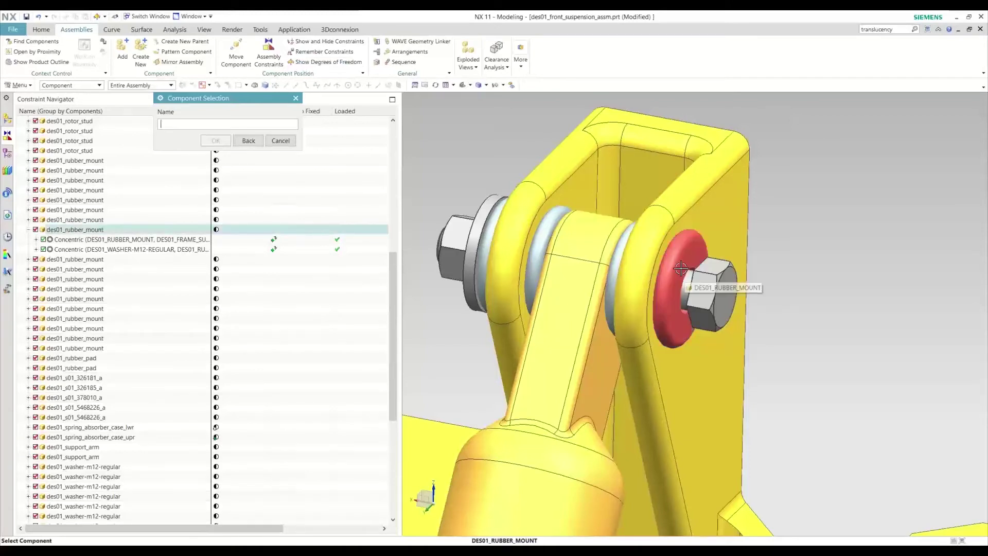
pyautogui.click(681, 268)
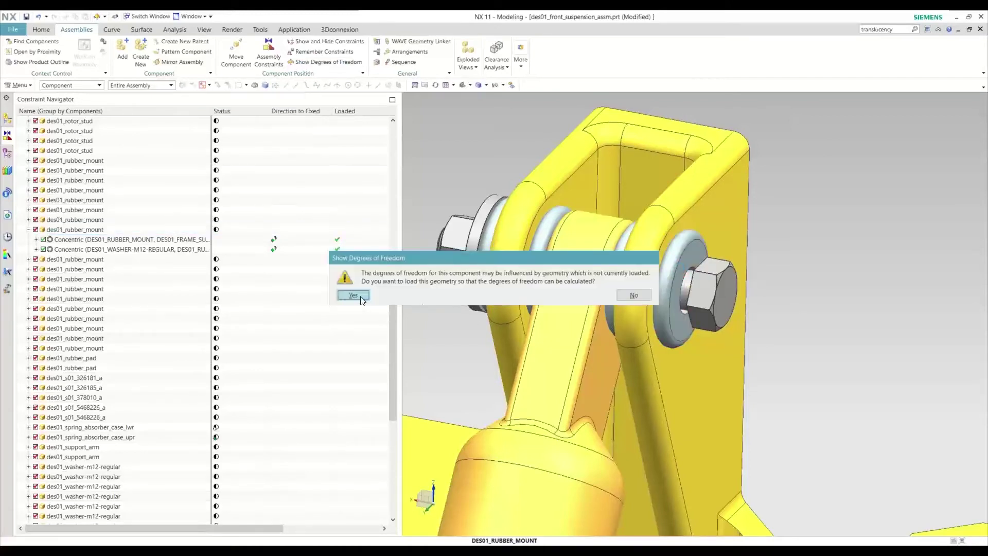
pyautogui.click(360, 295)
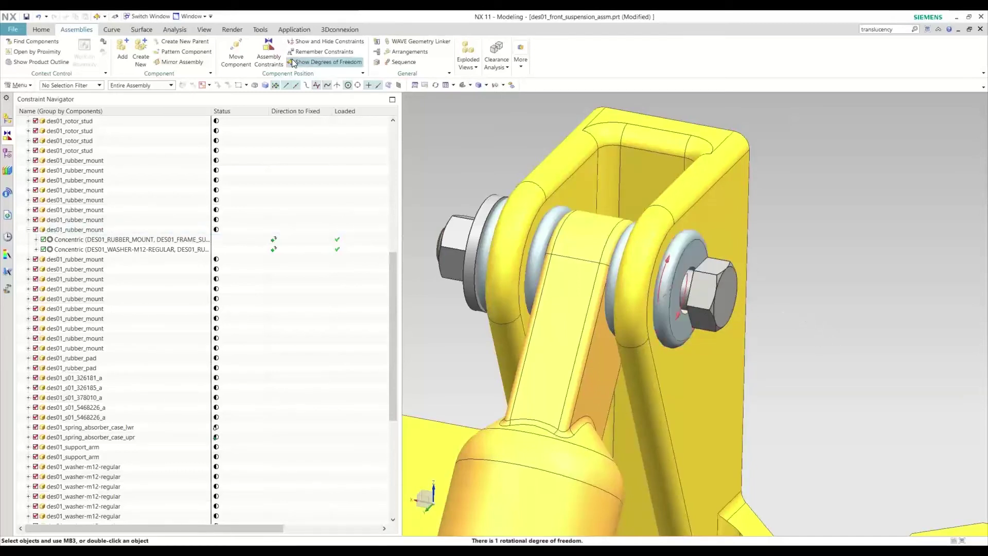
pyautogui.click(236, 55)
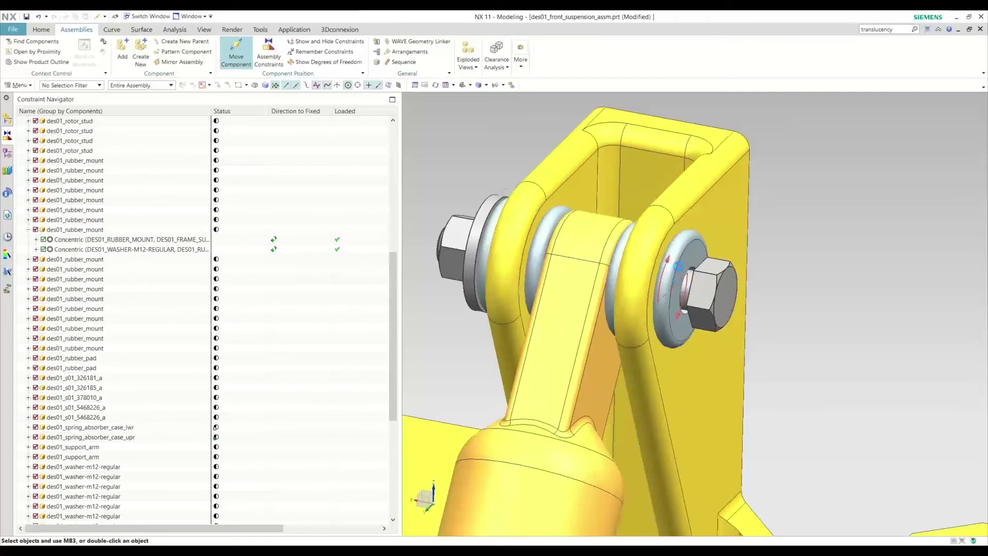
# - Use Move Component handles to slide and spin the rubber mount on its bolt axis, then finish
pyautogui.click(679, 266)
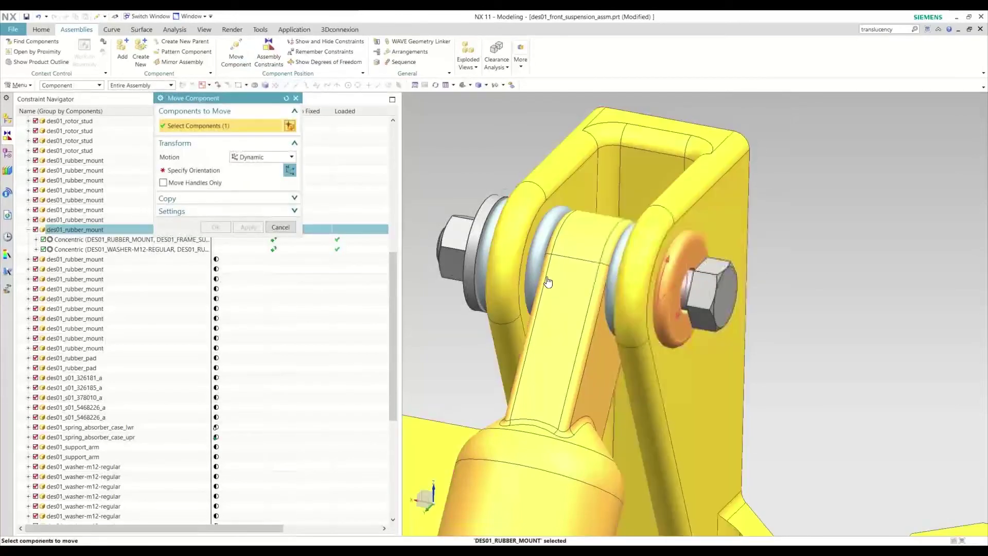
pyautogui.click(237, 168)
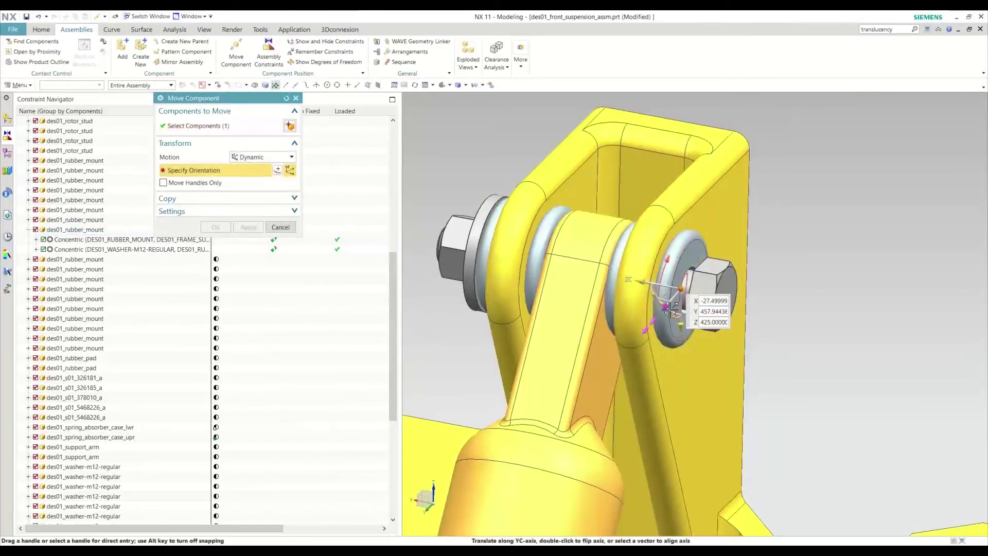
pyautogui.moveTo(669, 309); pyautogui.dragTo(669, 302)
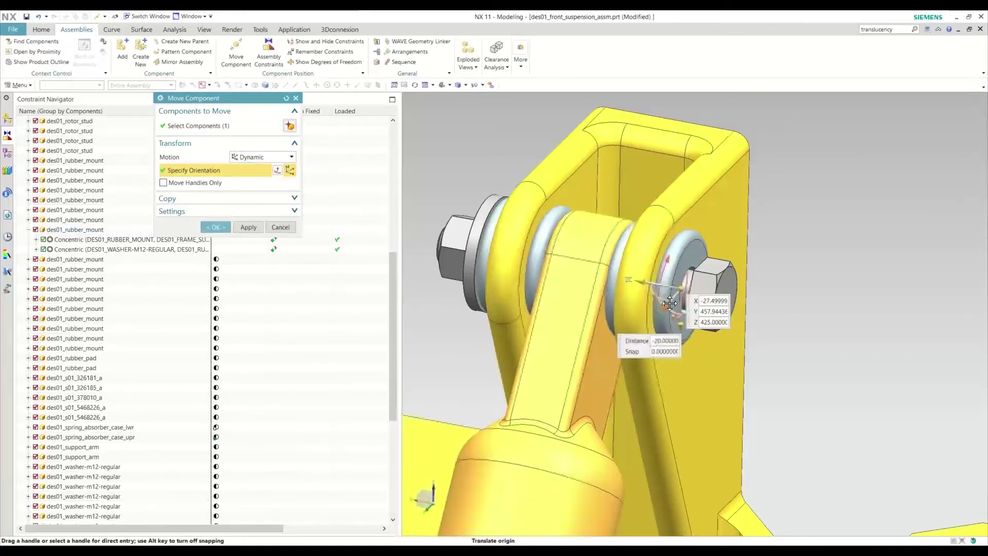
pyautogui.moveTo(669, 302); pyautogui.dragTo(559, 308, button='middle')
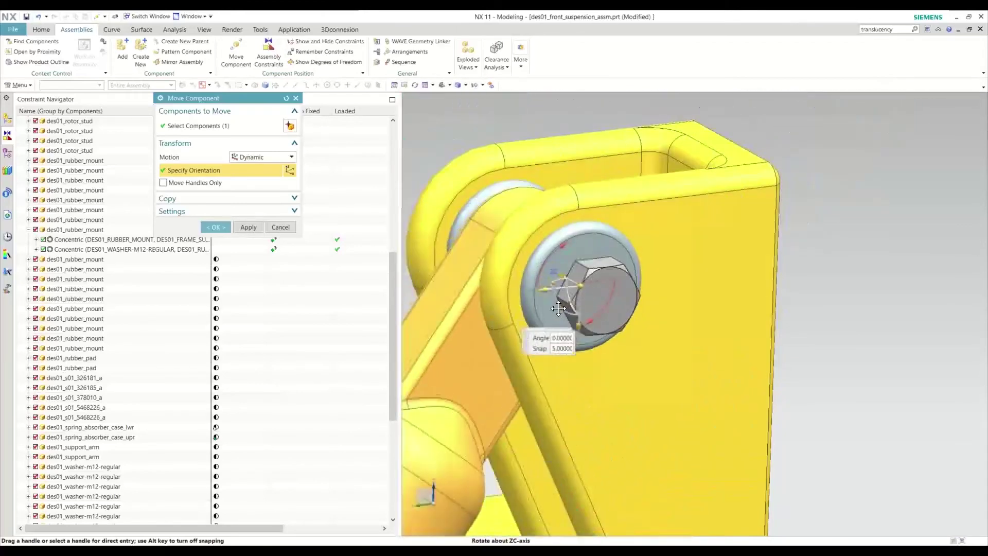
pyautogui.scroll(-5, 581, 306)
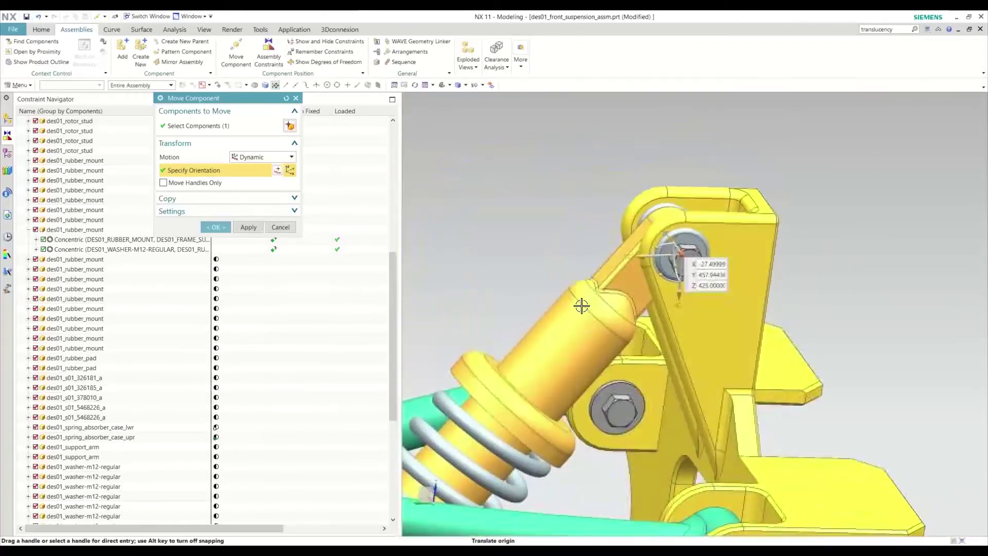
pyautogui.moveTo(628, 248); pyautogui.dragTo(667, 284, button='middle')
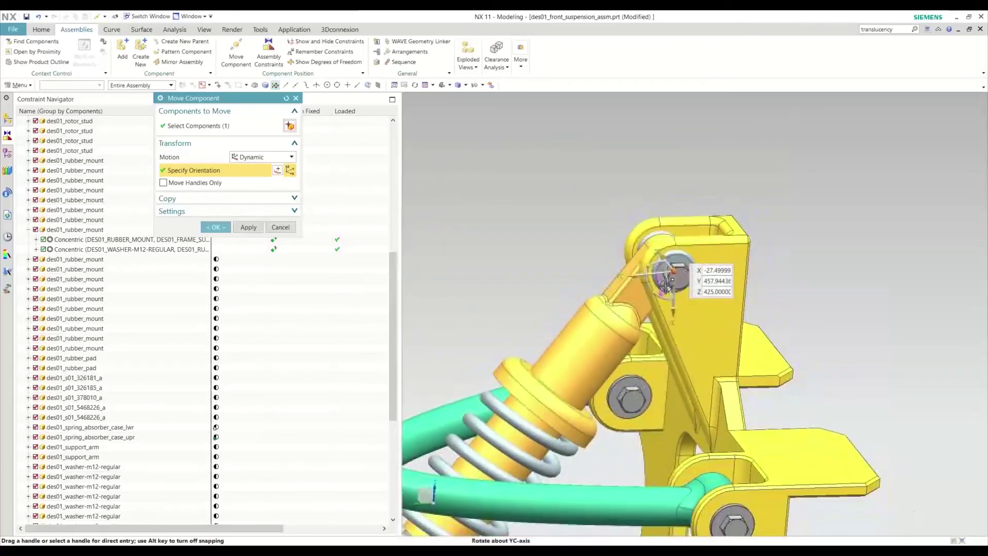
pyautogui.moveTo(658, 286); pyautogui.dragTo(630, 312)
pyautogui.scroll(-5, 629, 301)
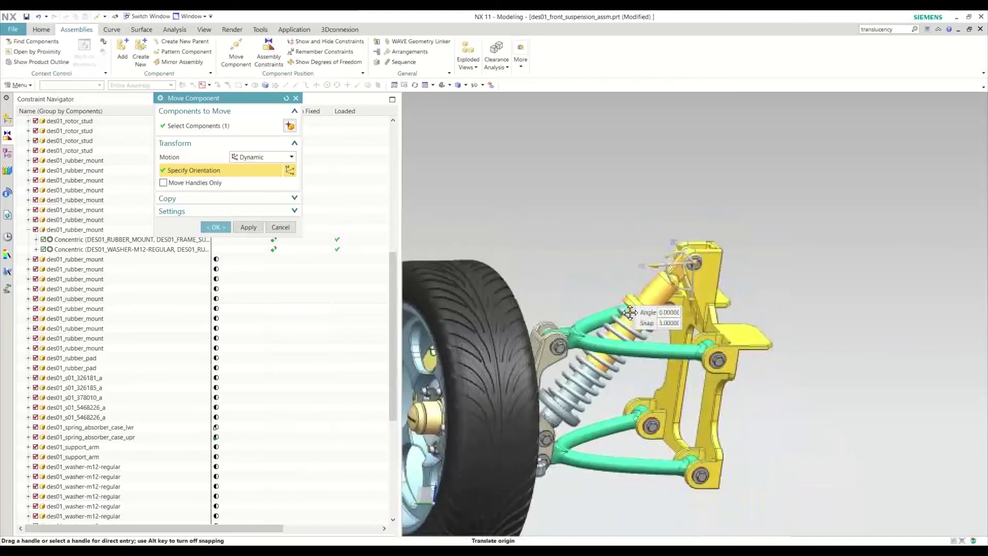
pyautogui.scroll(6, 695, 273)
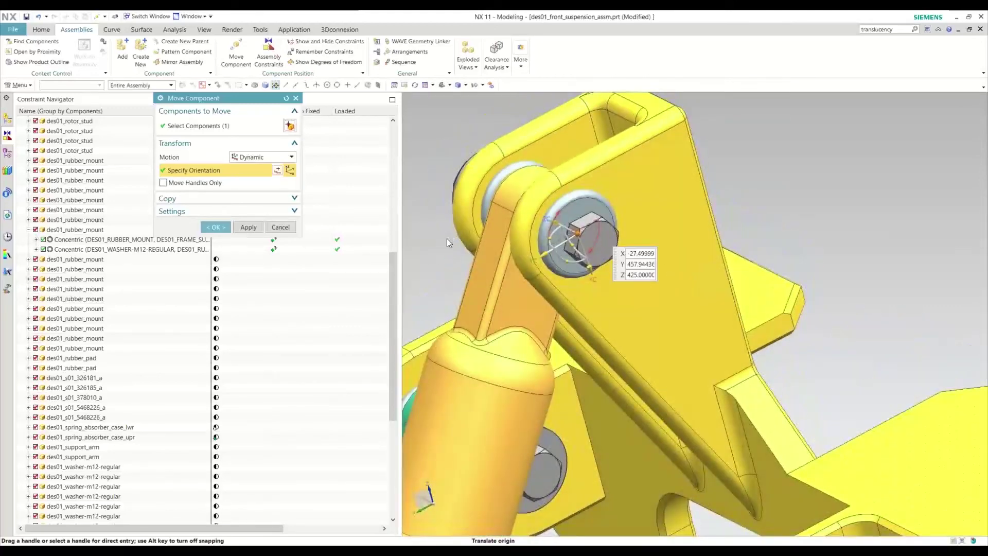
pyautogui.middleClick(447, 239)
pyautogui.click(524, 304)
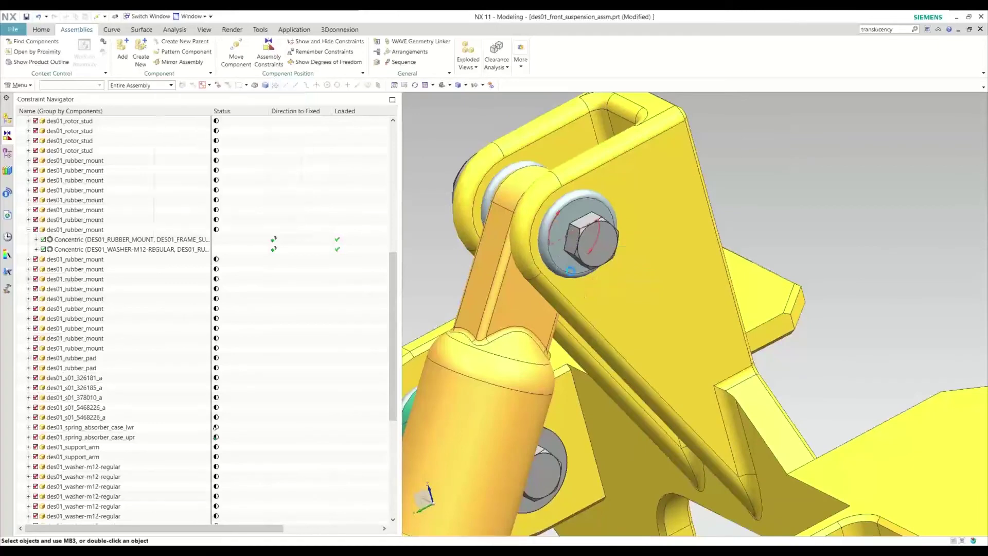
pyautogui.moveTo(570, 270); pyautogui.dragTo(683, 254, button='middle')
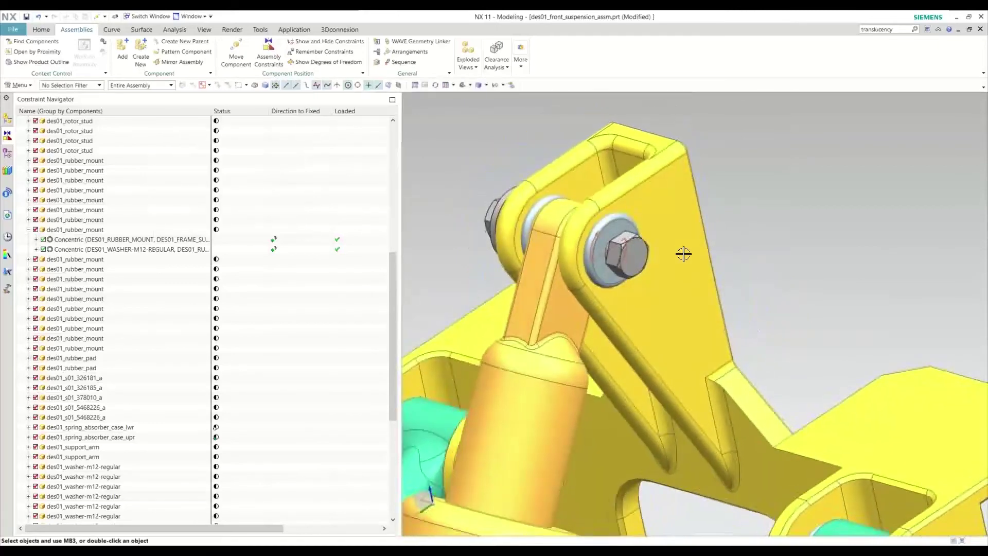
pyautogui.scroll(3, 511, 214)
pyautogui.scroll(2, 600, 254)
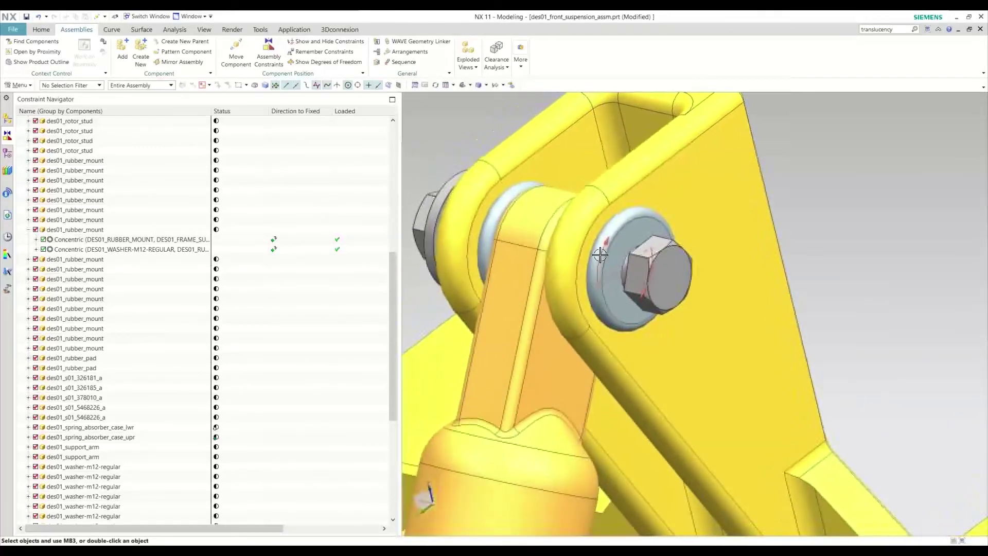
pyautogui.scroll(-5, 600, 255)
pyautogui.moveTo(715, 311); pyautogui.dragTo(481, 242, button='middle')
pyautogui.scroll(2, 585, 275)
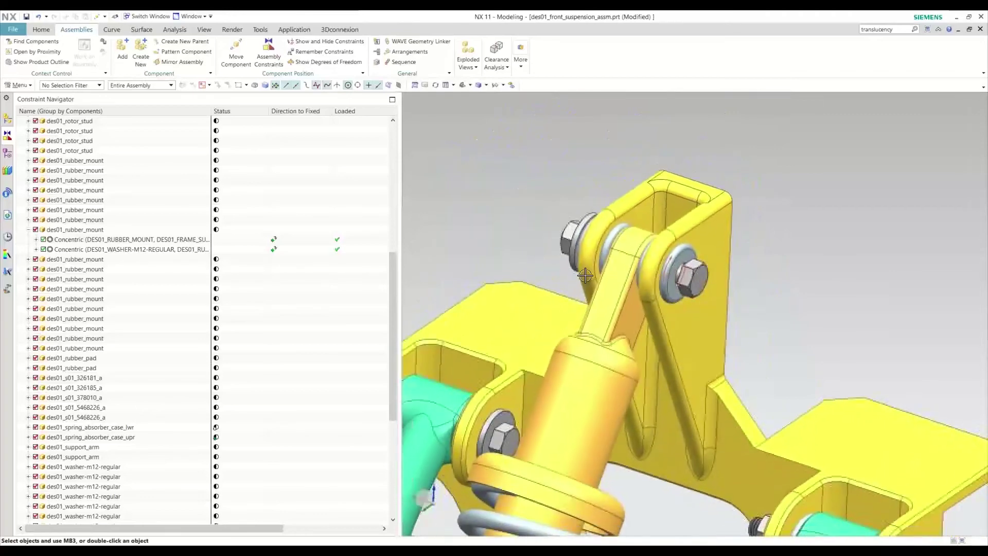
pyautogui.moveTo(585, 275); pyautogui.dragTo(558, 255, button='middle')
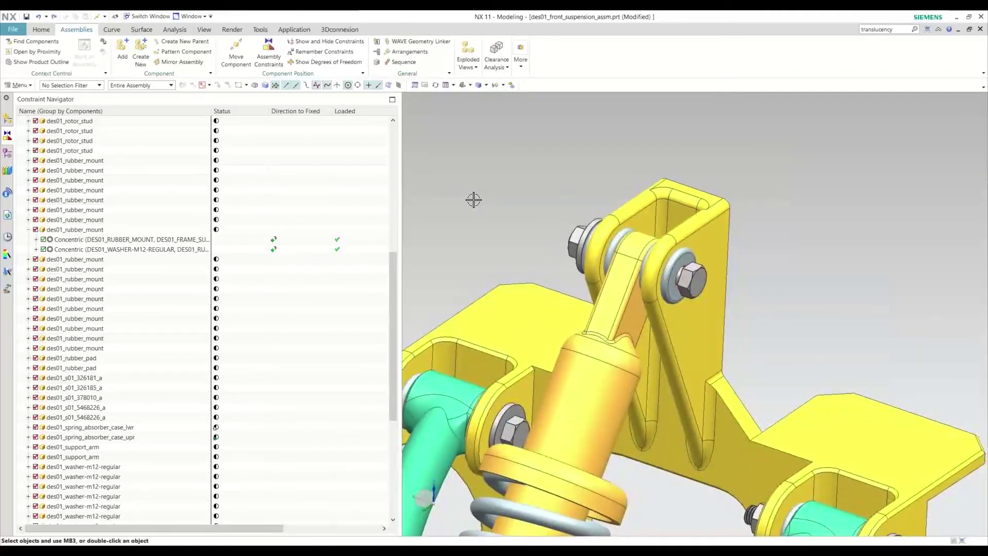
pyautogui.click(673, 269)
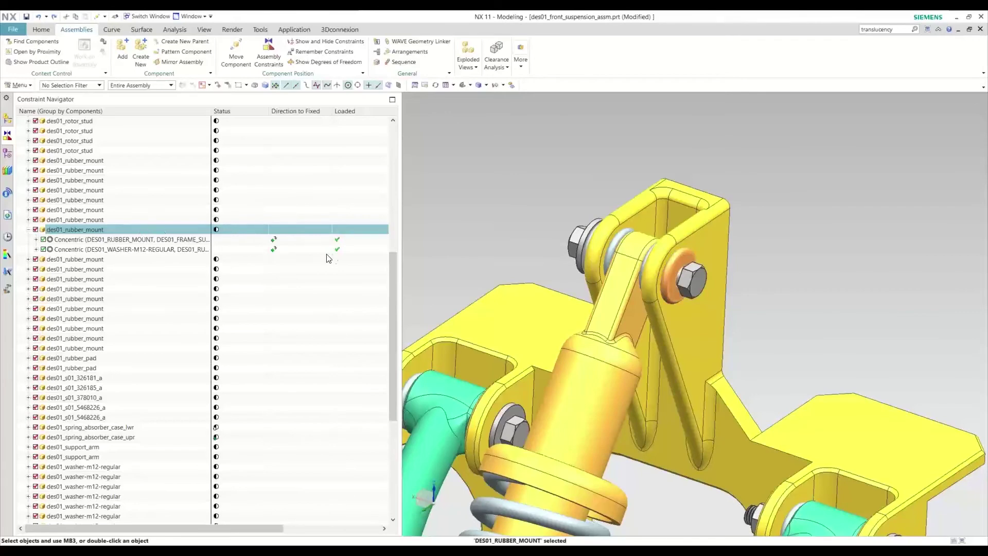
pyautogui.moveTo(391, 262); pyautogui.dragTo(407, 266, button='middle')
pyautogui.press('Escape')
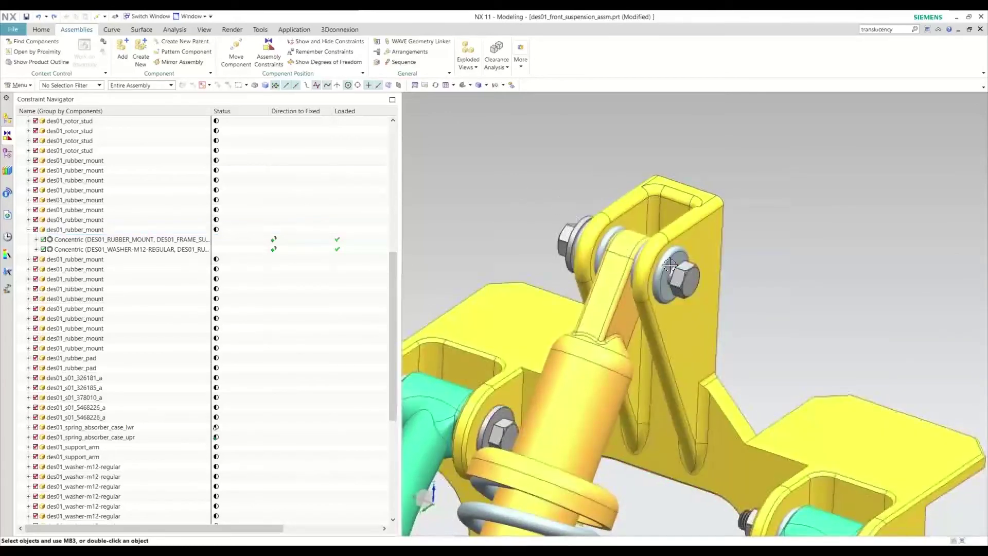
pyautogui.scroll(3, 669, 265)
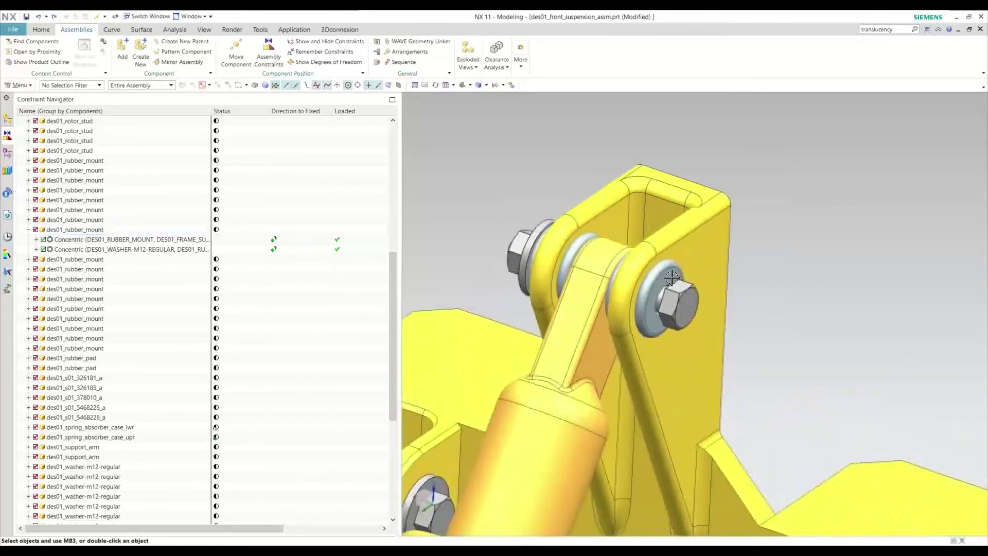
pyautogui.click(260, 44)
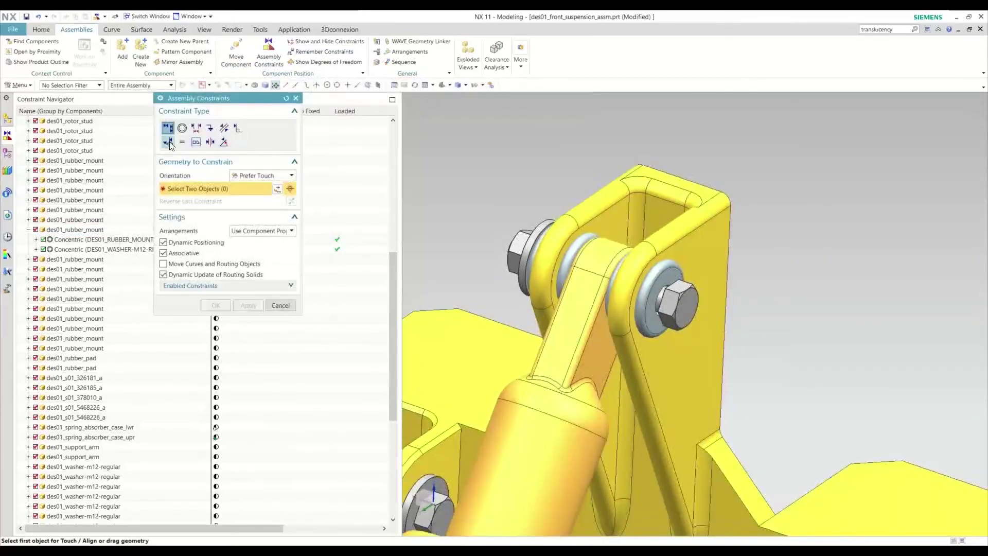
pyautogui.click(169, 143)
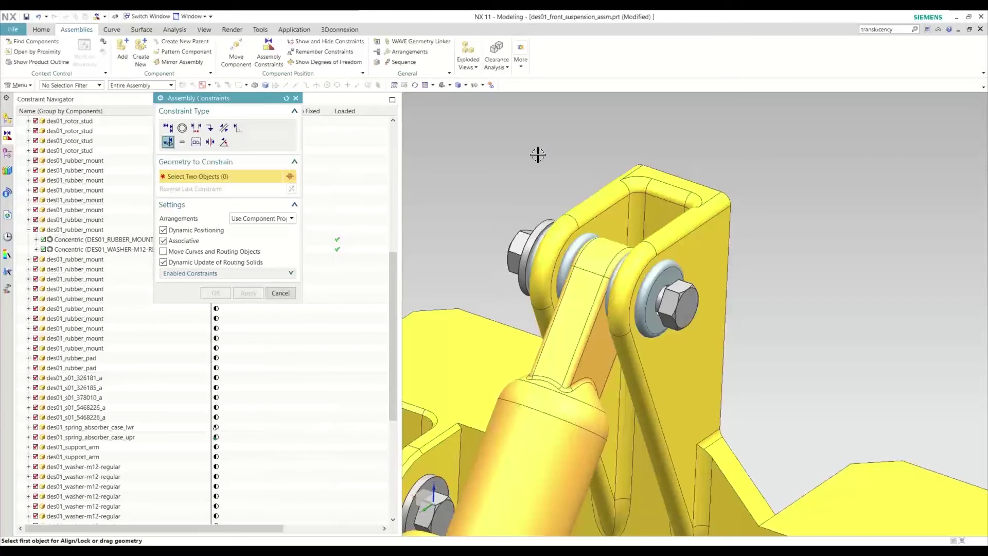
pyautogui.press('Escape')
pyautogui.moveTo(661, 364); pyautogui.dragTo(622, 265, button='middle')
pyautogui.scroll(-5, 669, 257)
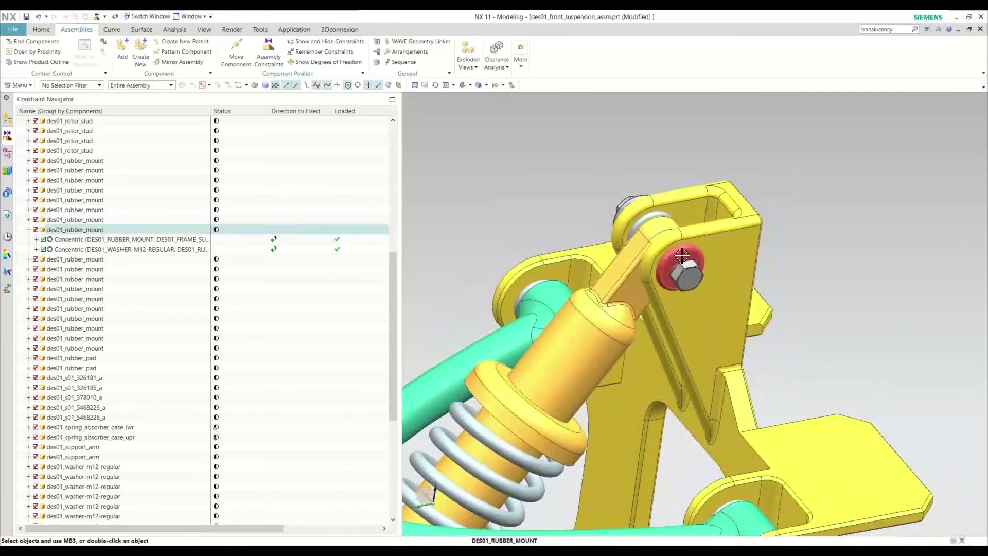
# - Collapse the des01_rubber_mount constraint entries in the Constraint Navigator
pyautogui.moveTo(638, 330); pyautogui.dragTo(593, 348, button='middle')
pyautogui.scroll(-4, 617, 350)
pyautogui.moveTo(649, 376); pyautogui.dragTo(598, 359, button='middle')
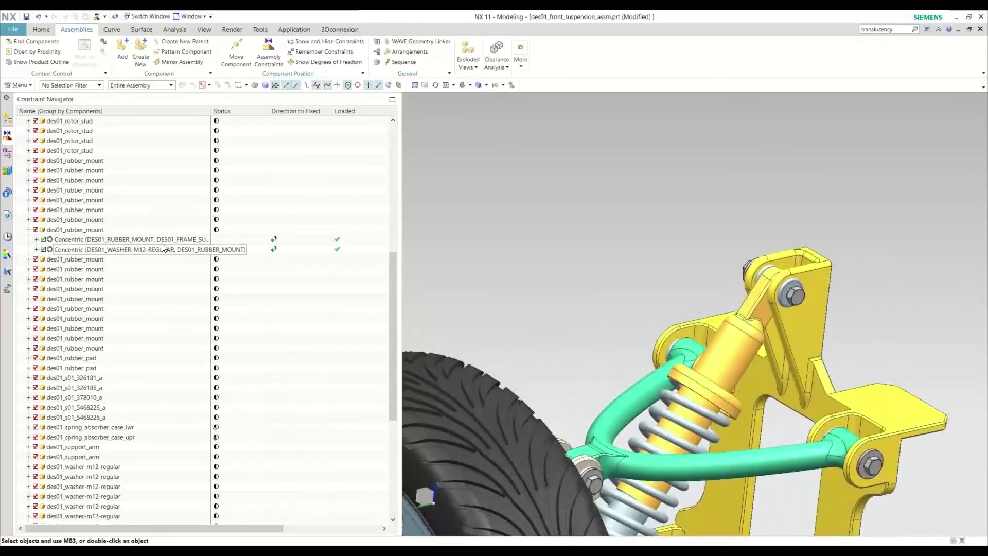
pyautogui.click(28, 229)
pyautogui.scroll(10, 54, 251)
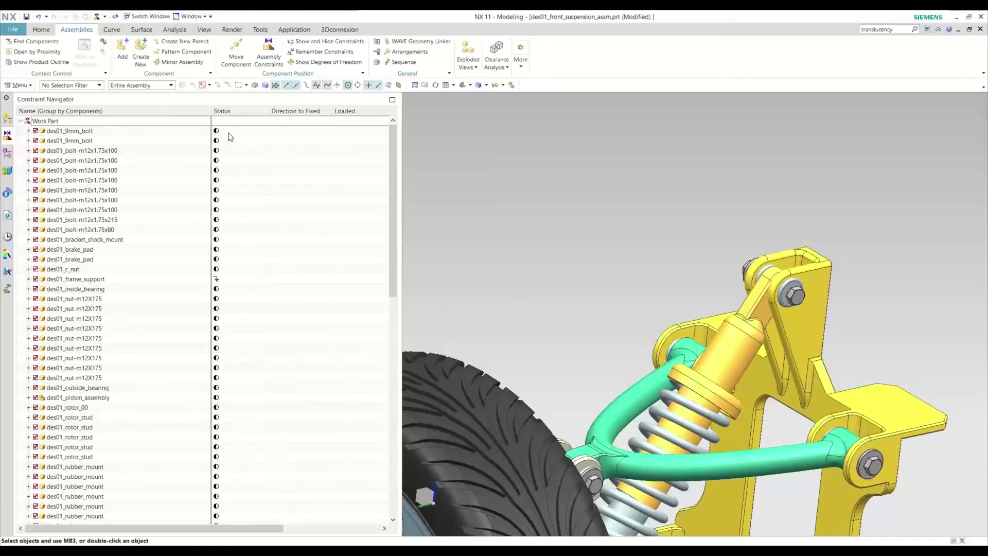
# - Tick the hidden washer's checkbox to make it visible again
pyautogui.scroll(-6, 221, 360)
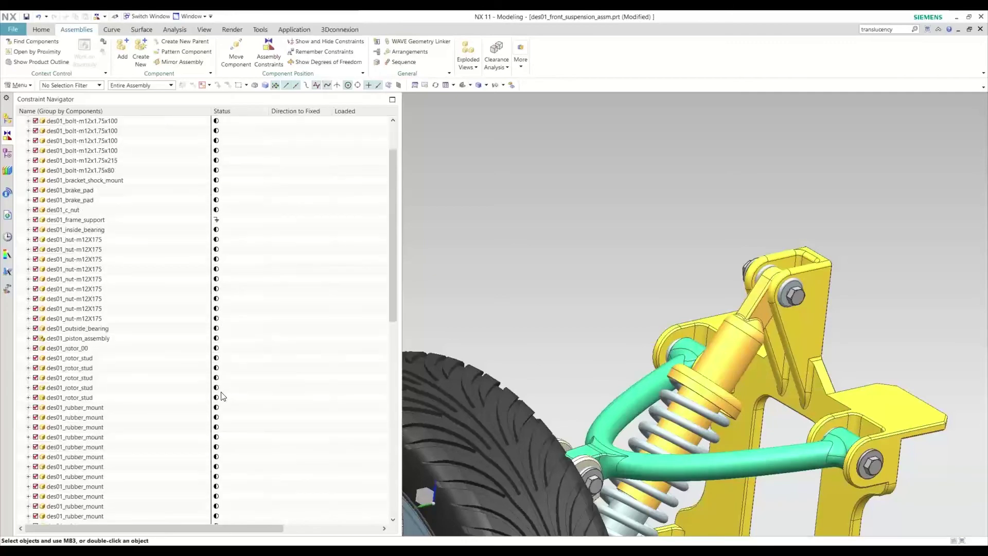
pyautogui.scroll(-10, 221, 398)
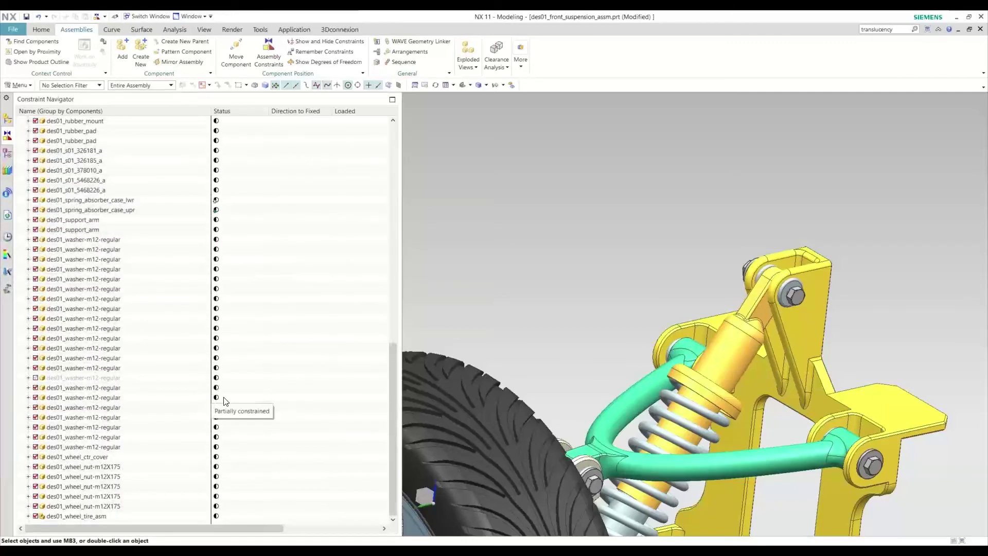
pyautogui.click(35, 378)
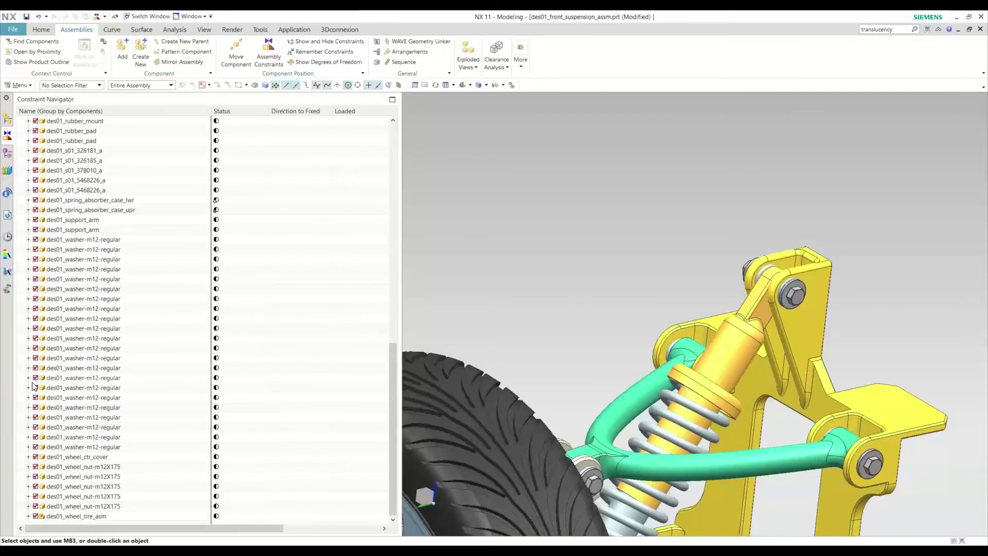
pyautogui.scroll(4, 150, 315)
pyautogui.scroll(12, 152, 316)
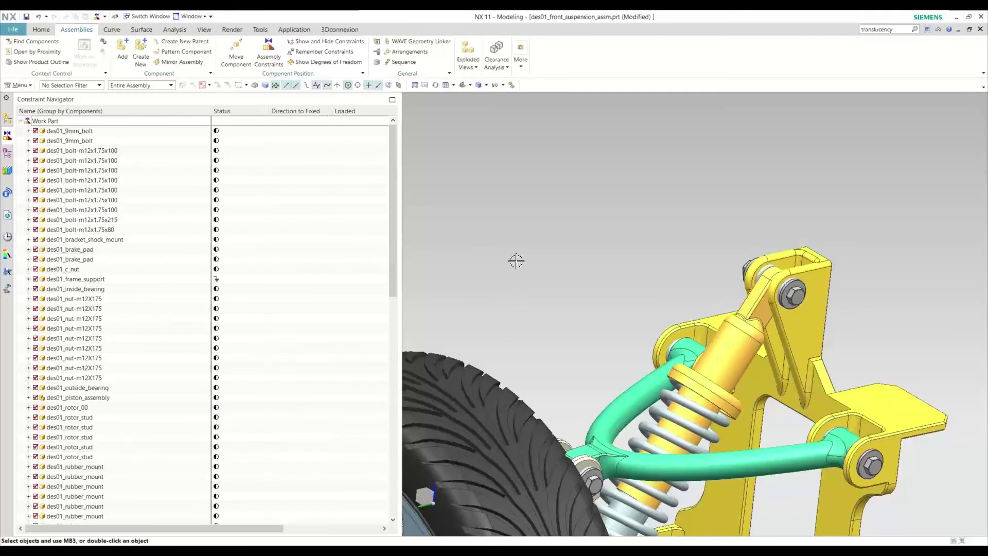
# - Orbit out to see the entire wheel face and suspension assembly
pyautogui.moveTo(622, 271); pyautogui.dragTo(529, 278, button='middle')
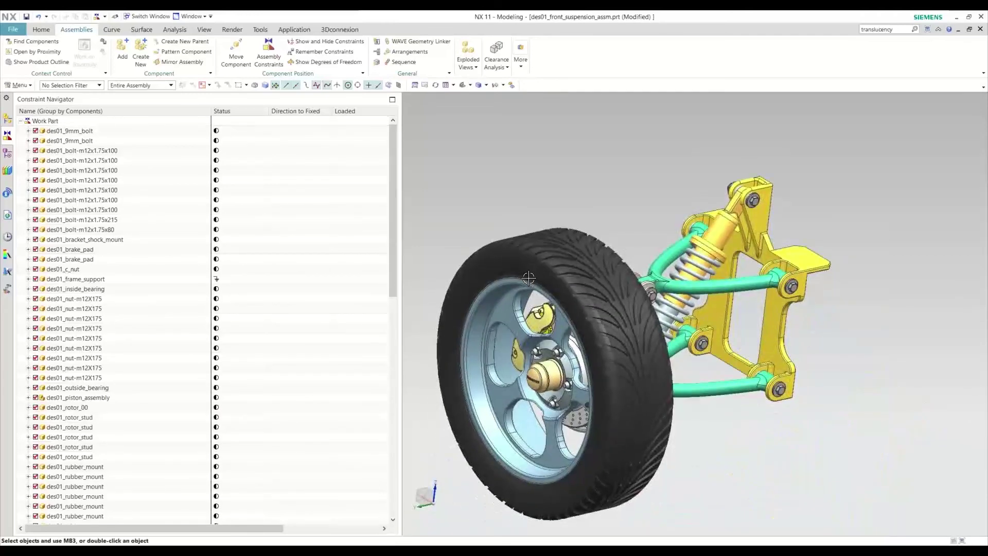